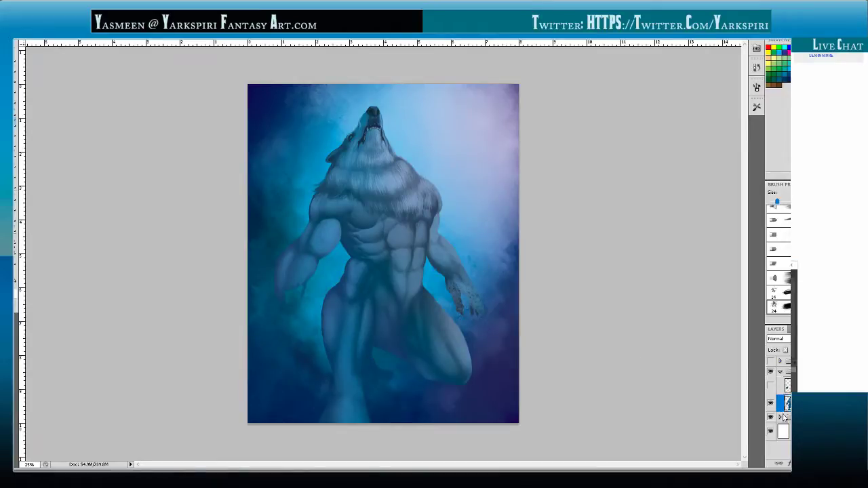
# Step: Compare the figure with and without the sketch overlay by switching the top layer group's visibility
pyautogui.click(770, 361)
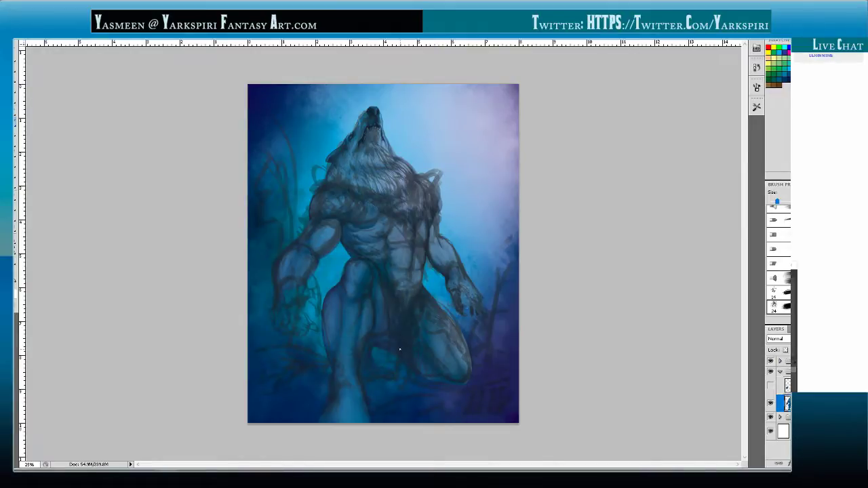
pyautogui.click(770, 361)
pyautogui.click(770, 361)
pyautogui.click(769, 362)
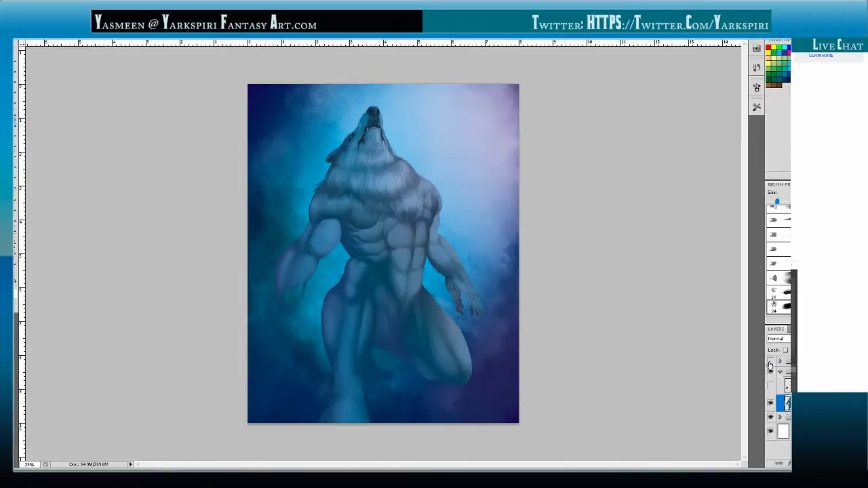
pyautogui.click(770, 362)
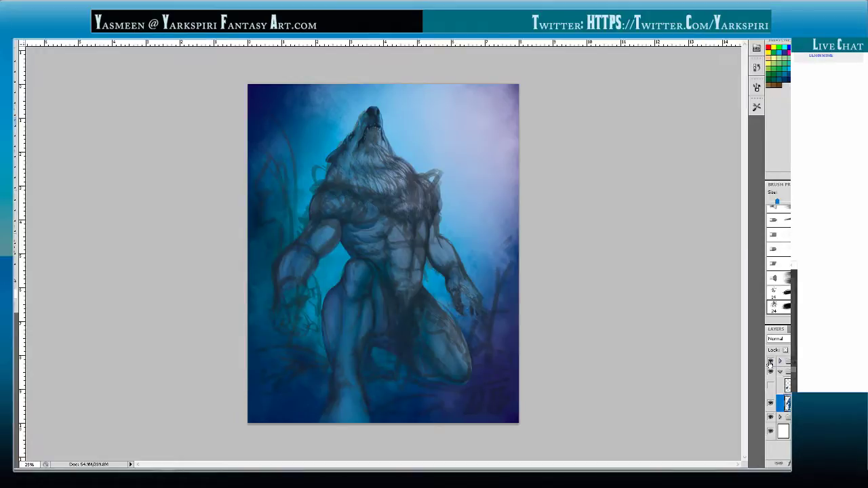
pyautogui.click(770, 362)
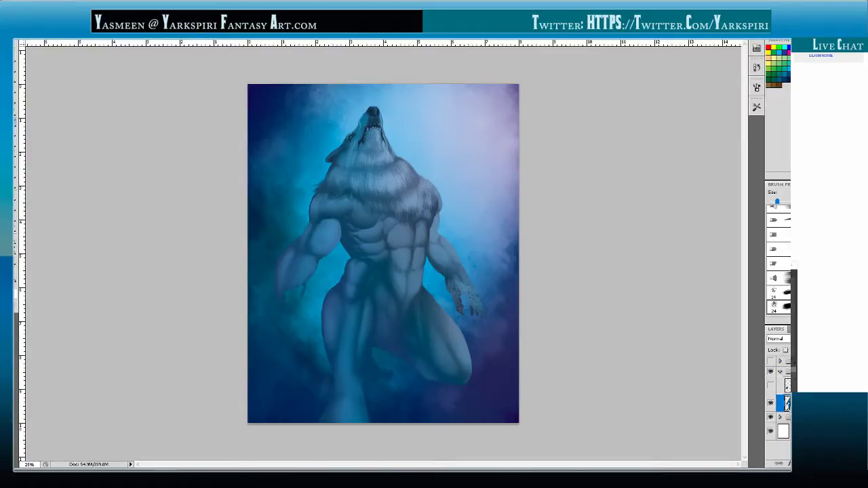
# Step: Touch up the torso edge beside the werewolf's inner upper arm with a smaller brush
pyautogui.hotkey('ctrl', '+')
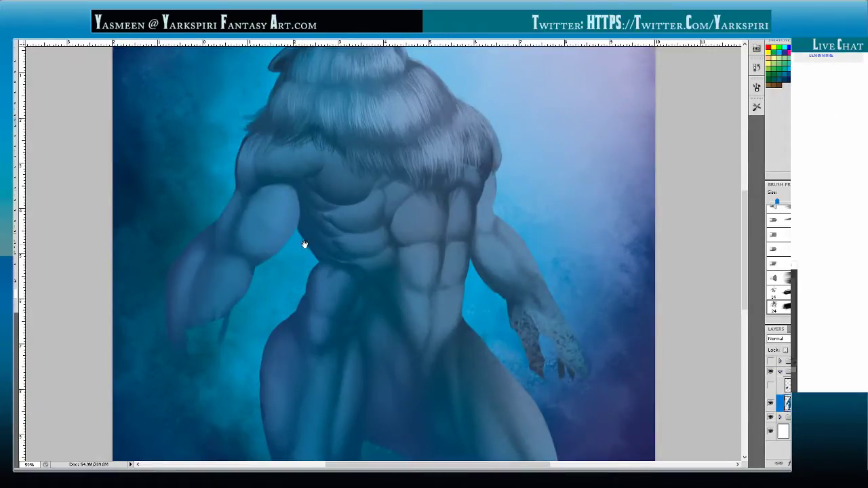
pyautogui.moveTo(306, 246); pyautogui.dragTo(285, 234)
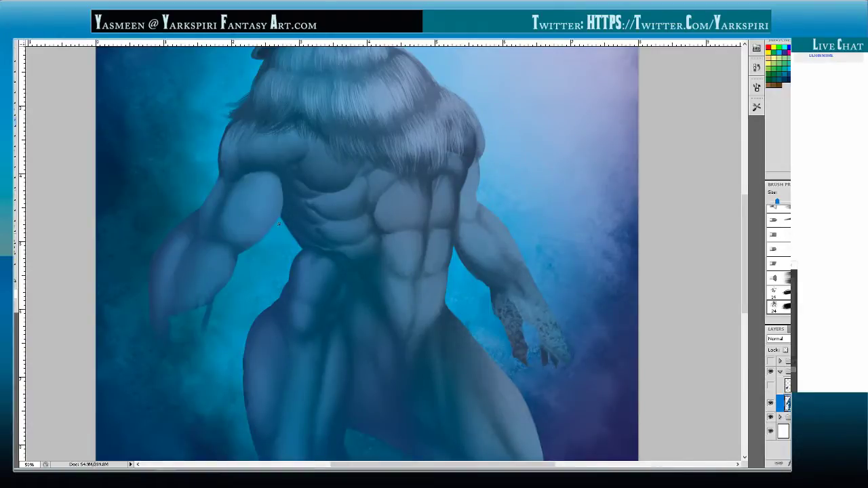
pyautogui.press('[')
pyautogui.press('[')
pyautogui.moveTo(280, 219); pyautogui.dragTo(290, 233)
pyautogui.hotkey('ctrl', '-')
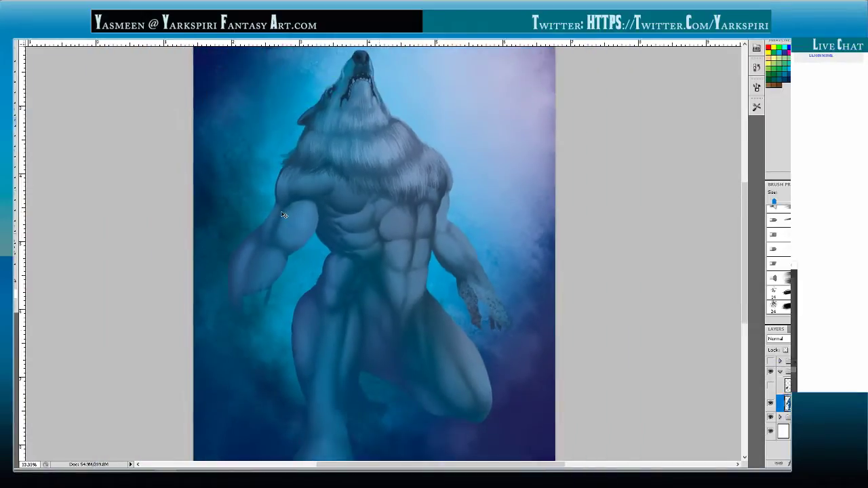
pyautogui.hotkey('ctrl', '+')
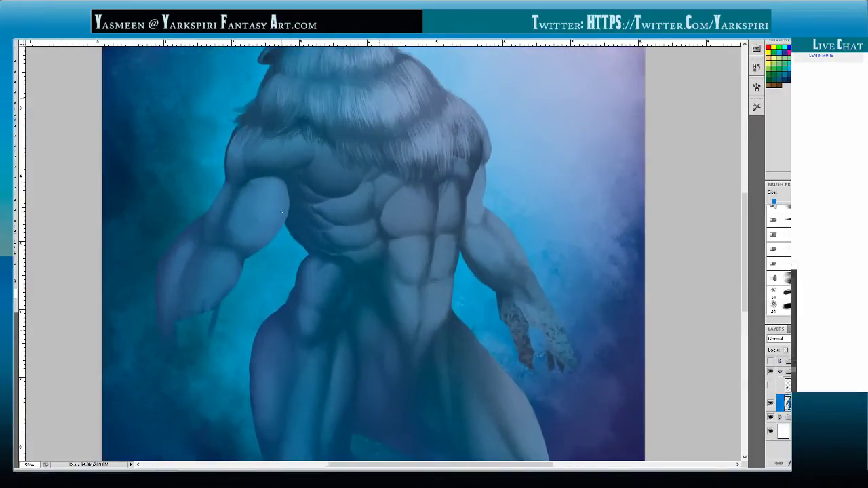
# Step: Refine the waist contour above the bent leg's hip with short, fine brush strokes
pyautogui.moveTo(399, 289); pyautogui.dragTo(368, 271)
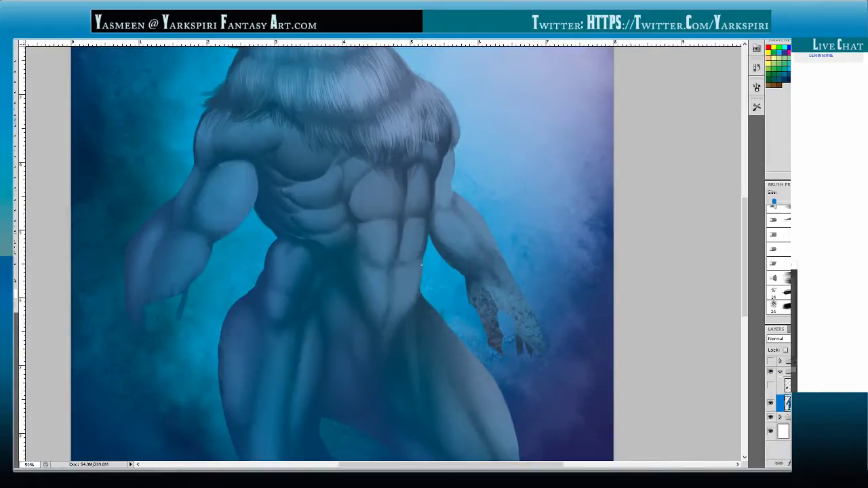
pyautogui.moveTo(422, 265); pyautogui.dragTo(421, 280)
pyautogui.hotkey('ctrl', 'z')
pyautogui.moveTo(421, 262); pyautogui.dragTo(420, 279)
pyautogui.moveTo(418, 283); pyautogui.dragTo(420, 265)
pyautogui.moveTo(421, 275); pyautogui.dragTo(421, 280)
pyautogui.click(419, 295)
pyautogui.moveTo(421, 292); pyautogui.dragTo(417, 295)
pyautogui.moveTo(419, 279); pyautogui.dragTo(411, 302)
# Step: Soften the shading of the lower abdomen beside the hip with a larger brush and a colour sampled from the waist edge
pyautogui.press(']')
pyautogui.press(']')
pyautogui.press(']')
pyautogui.moveTo(420, 285)
pyautogui.mouseDown()
pyautogui.moveTo(401, 306)
pyautogui.moveTo(416, 263)
pyautogui.moveTo(406, 306)
pyautogui.moveTo(416, 264)
pyautogui.moveTo(425, 267)
pyautogui.moveTo(422, 279)
pyautogui.moveTo(406, 310)
pyautogui.moveTo(417, 291)
pyautogui.moveTo(398, 309)
pyautogui.moveTo(420, 278)
pyautogui.moveTo(406, 303)
pyautogui.mouseUp()
pyautogui.keyDown('alt'); pyautogui.click(421, 281); pyautogui.keyUp('alt')
pyautogui.moveTo(415, 273); pyautogui.dragTo(404, 303)
pyautogui.moveTo(414, 272); pyautogui.dragTo(404, 304)
pyautogui.moveTo(416, 276); pyautogui.dragTo(407, 295)
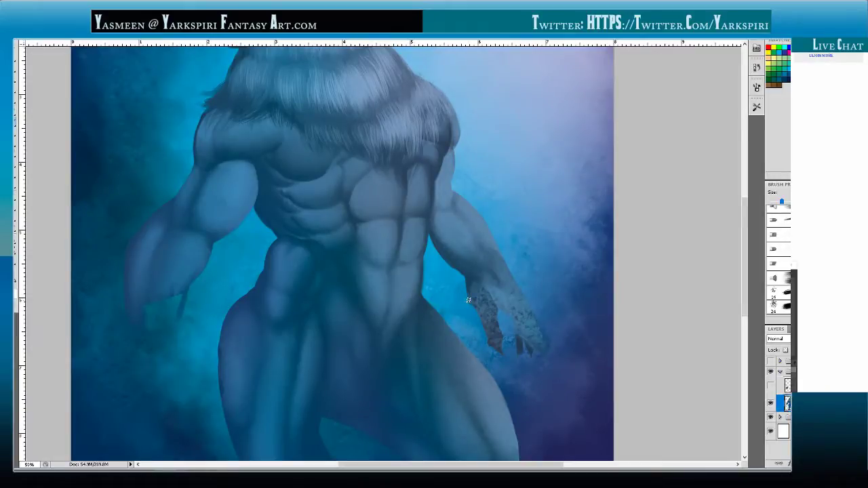
# Step: Clean up the outer edge where the waist meets the hip using a smaller brush
pyautogui.press(']')
pyautogui.press('[')
pyautogui.press('[')
pyautogui.press('[')
pyautogui.moveTo(425, 258); pyautogui.dragTo(425, 259)
pyautogui.moveTo(423, 259)
pyautogui.mouseDown()
pyautogui.moveTo(423, 270)
pyautogui.moveTo(425, 258)
pyautogui.mouseUp()
pyautogui.moveTo(425, 267)
pyautogui.mouseDown()
pyautogui.moveTo(423, 286)
pyautogui.moveTo(432, 289)
pyautogui.mouseUp()
# Step: Shade along the inside of the waist edge down to the hip and save the painting
pyautogui.press(']')
pyautogui.press(']')
pyautogui.press('[')
pyautogui.press('[')
pyautogui.moveTo(419, 265); pyautogui.dragTo(416, 292)
pyautogui.moveTo(419, 293); pyautogui.dragTo(421, 264)
pyautogui.hotkey('ctrl', '-')
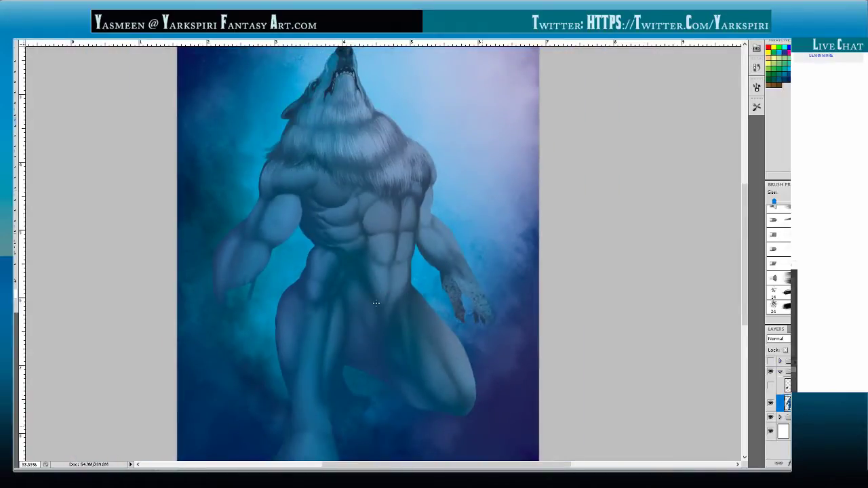
pyautogui.hotkey('ctrl', '+')
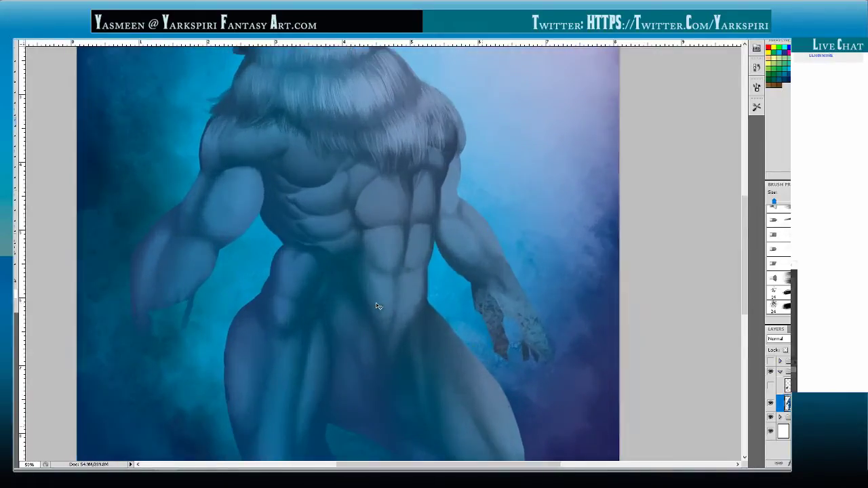
pyautogui.hotkey('ctrl', '-')
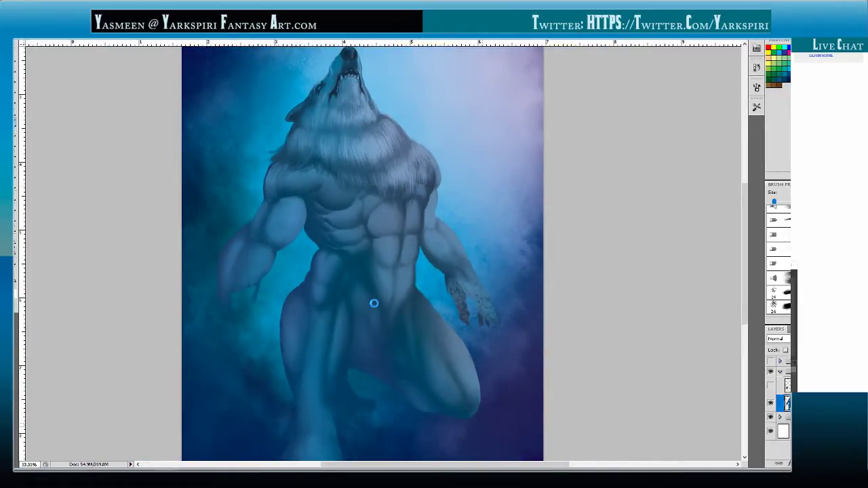
pyautogui.hotkey('ctrl', 's')
# Step: Select the wolf's lower jaw with the Lasso, rotate it slightly clockwise and nudge it left
pyautogui.moveTo(355, 107); pyautogui.dragTo(355, 146)
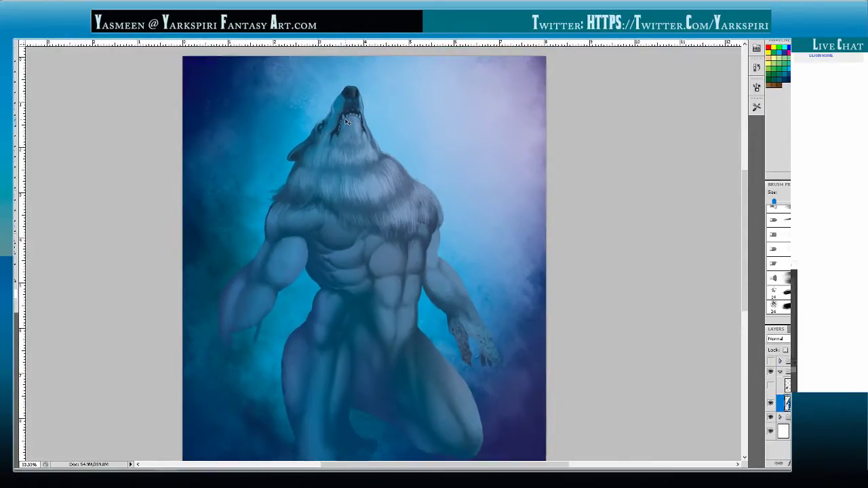
pyautogui.hotkey('ctrl', '+')
pyautogui.moveTo(467, 251); pyautogui.dragTo(441, 294)
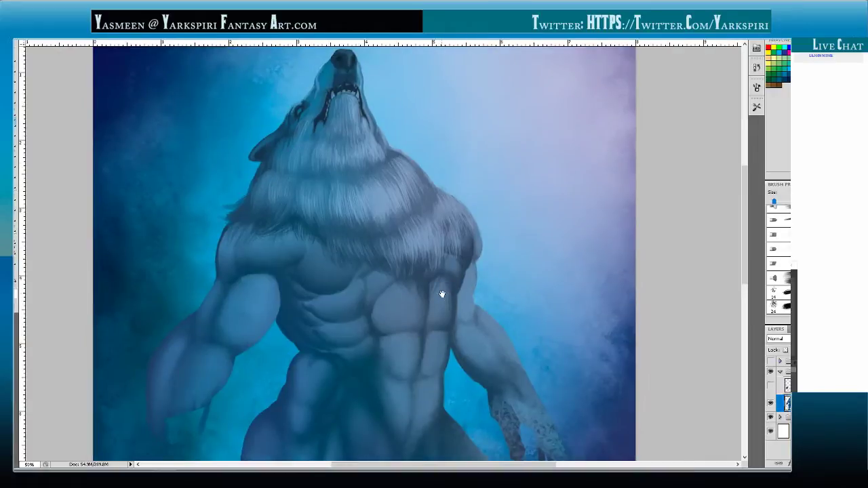
pyautogui.press('l')
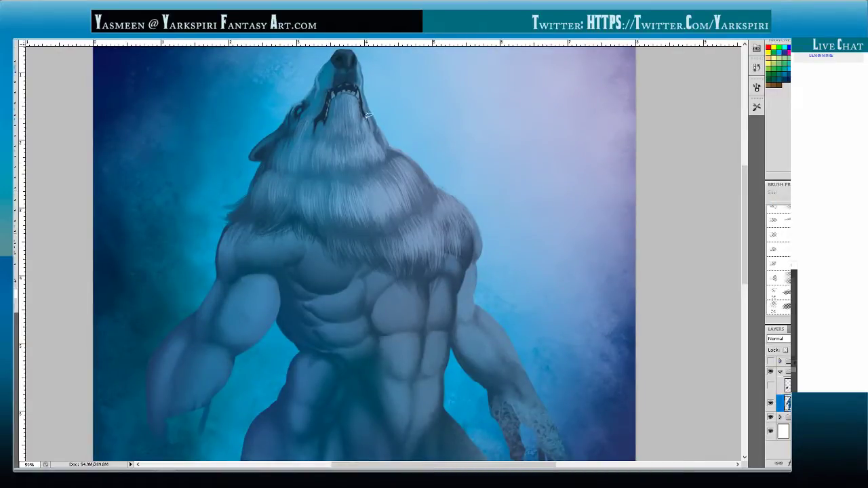
pyautogui.moveTo(369, 116)
pyautogui.mouseDown()
pyautogui.moveTo(371, 133)
pyautogui.moveTo(316, 133)
pyautogui.mouseUp()
pyautogui.moveTo(379, 89); pyautogui.dragTo(383, 90)
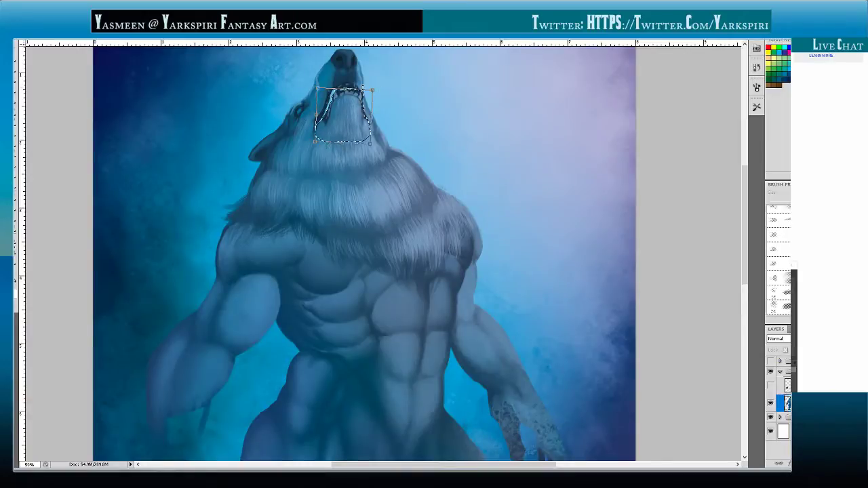
pyautogui.press('Left')
pyautogui.press('Left')
pyautogui.press('Left')
pyautogui.press('Left')
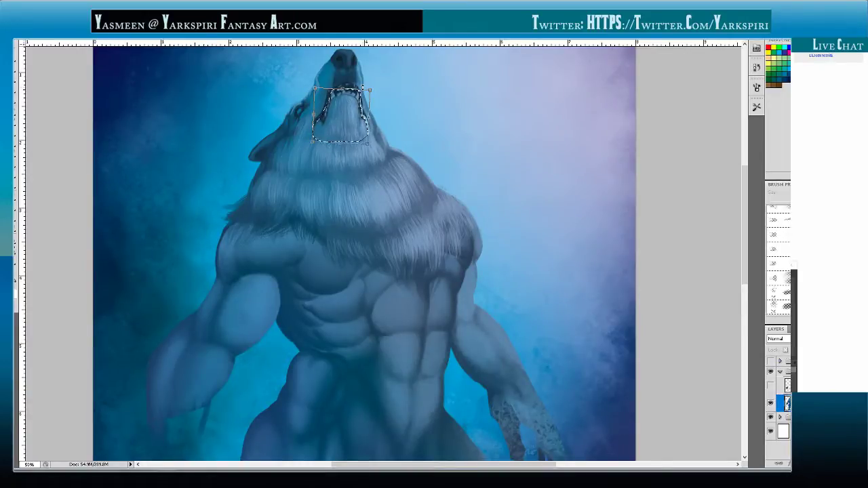
pyautogui.press('Return')
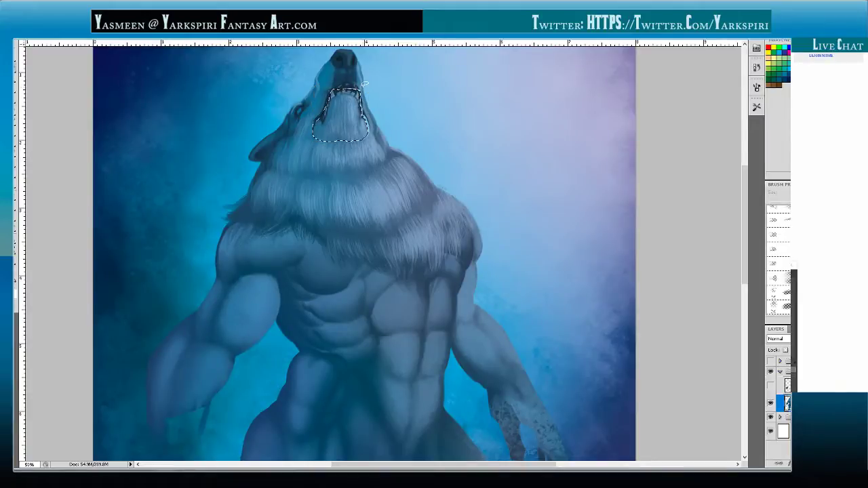
# Step: Move the selected lower jaw down to open the mouth wider and rotate it slightly clockwise
pyautogui.hotkey('ctrl', 'd')
pyautogui.moveTo(387, 122); pyautogui.dragTo(397, 150)
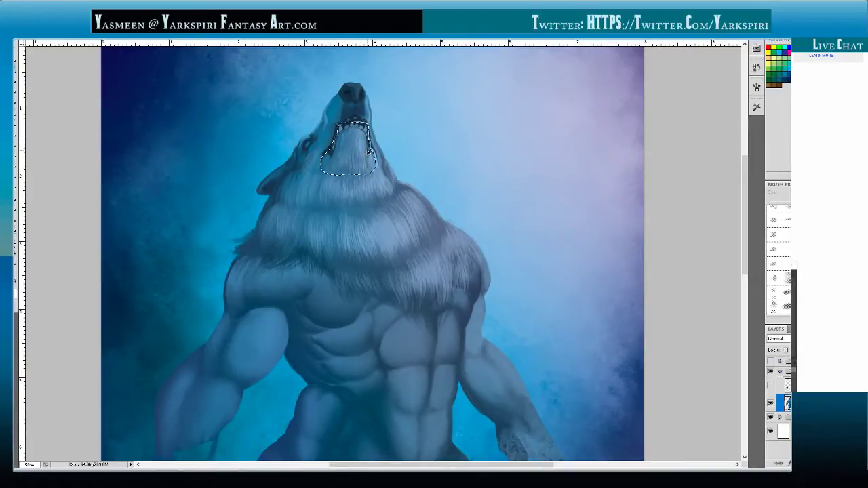
pyautogui.press('Down')
pyautogui.press('Down')
pyautogui.press('Down')
pyautogui.press('Down')
pyautogui.press('Down')
pyautogui.press('Down')
pyautogui.press('Down')
pyautogui.press('Down')
pyautogui.press('Down')
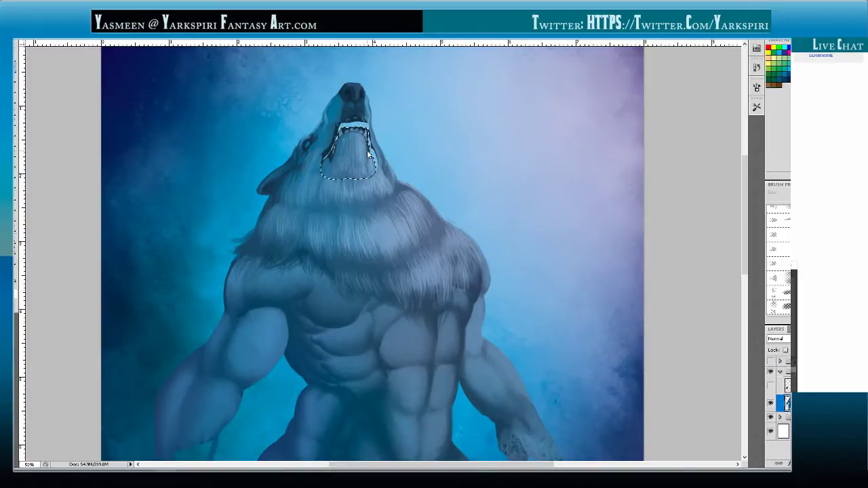
pyautogui.press('Down')
pyautogui.press('Down')
pyautogui.press('Left')
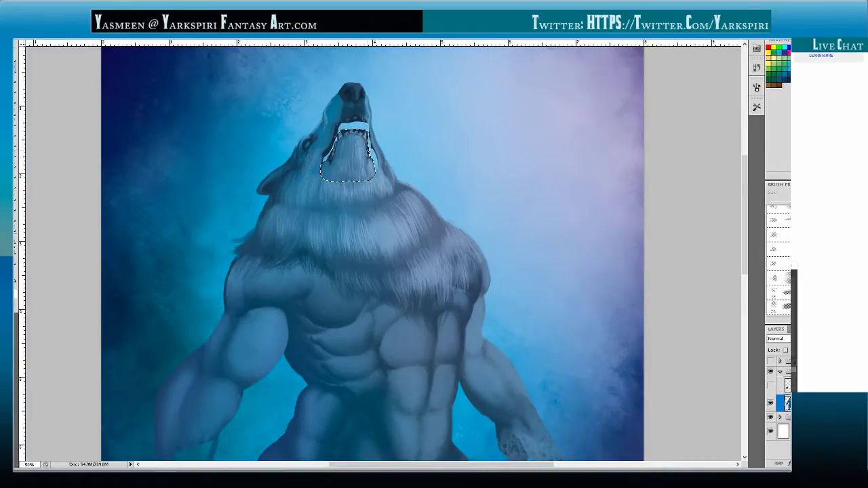
pyautogui.hotkey('ctrl', 't')
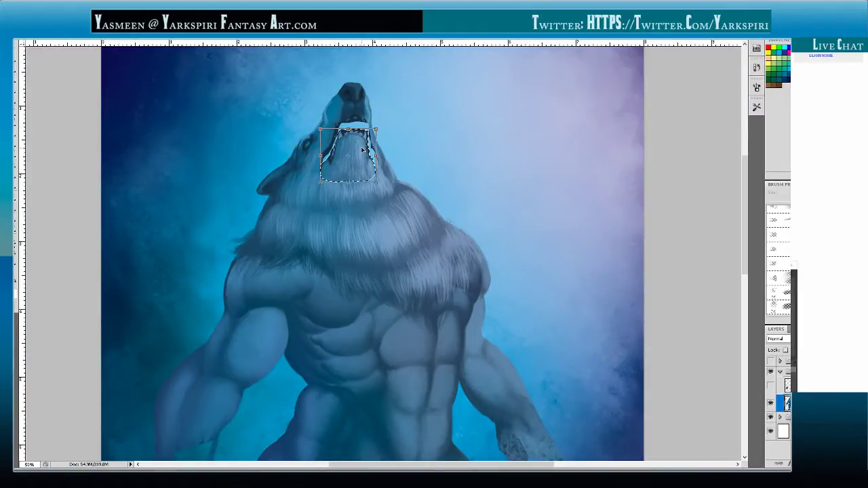
pyautogui.moveTo(361, 150); pyautogui.dragTo(386, 132)
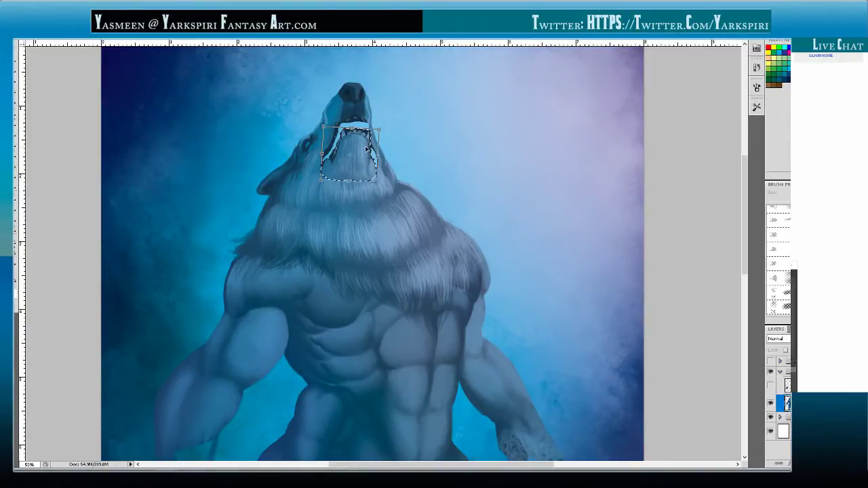
pyautogui.rightClick(366, 146)
pyautogui.click(383, 197)
pyautogui.moveTo(380, 156); pyautogui.dragTo(381, 152)
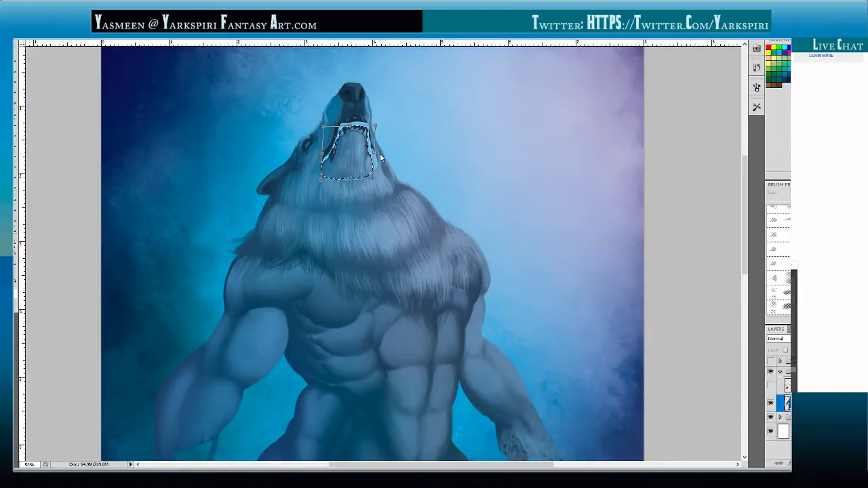
# Step: Warp the lower jaw by raising its upper edge and pulling its bottom edge down and outward, and deselect it
pyautogui.rightClick(361, 150)
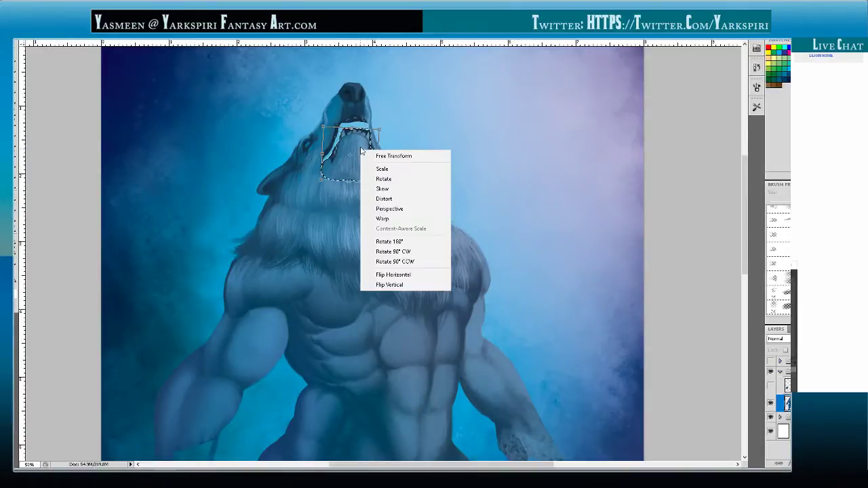
pyautogui.click(383, 219)
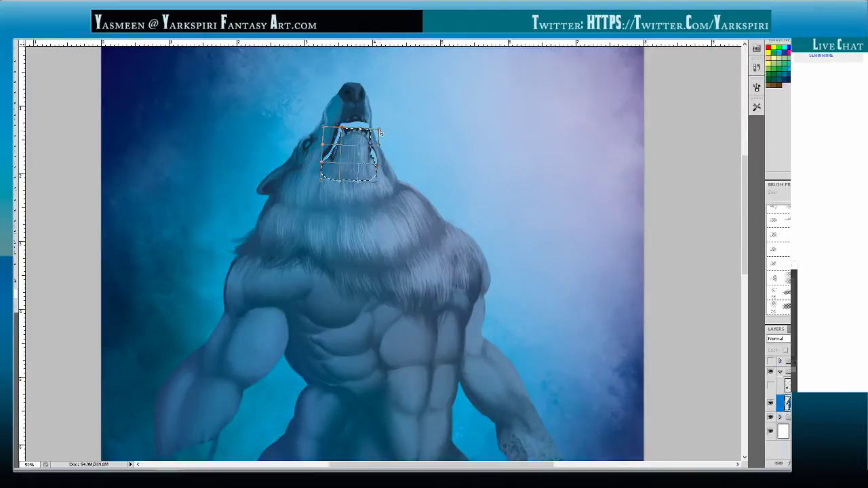
pyautogui.moveTo(380, 130); pyautogui.dragTo(355, 125)
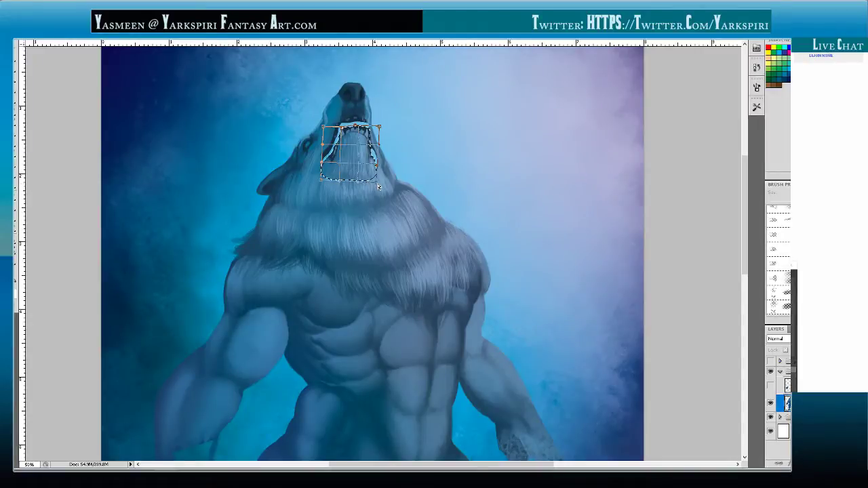
pyautogui.moveTo(377, 182); pyautogui.dragTo(337, 192)
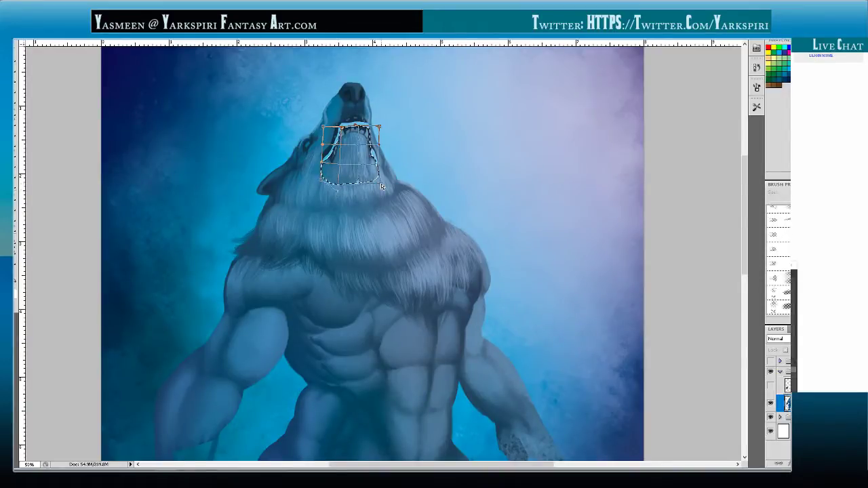
pyautogui.press('Return')
pyautogui.hotkey('ctrl', 'd')
# Step: Create a new layer above the figure layer
pyautogui.moveTo(430, 119); pyautogui.dragTo(430, 131)
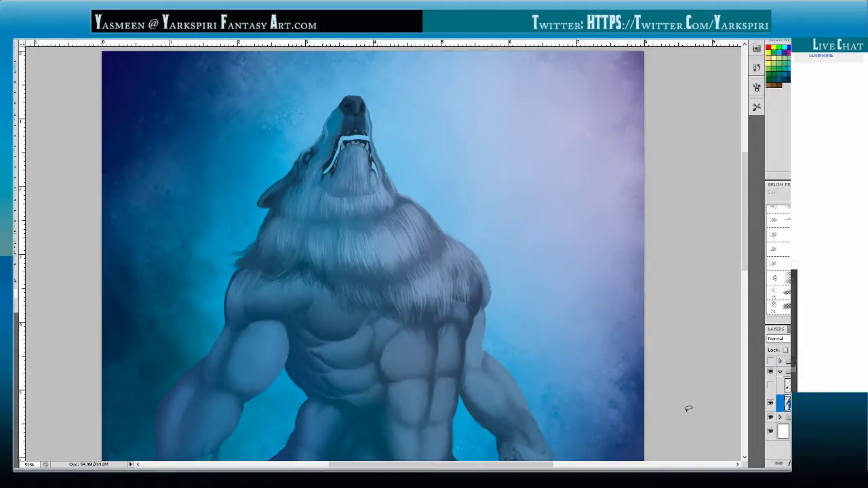
pyautogui.hotkey('ctrl', 'shift', 'n')
pyautogui.press('Return')
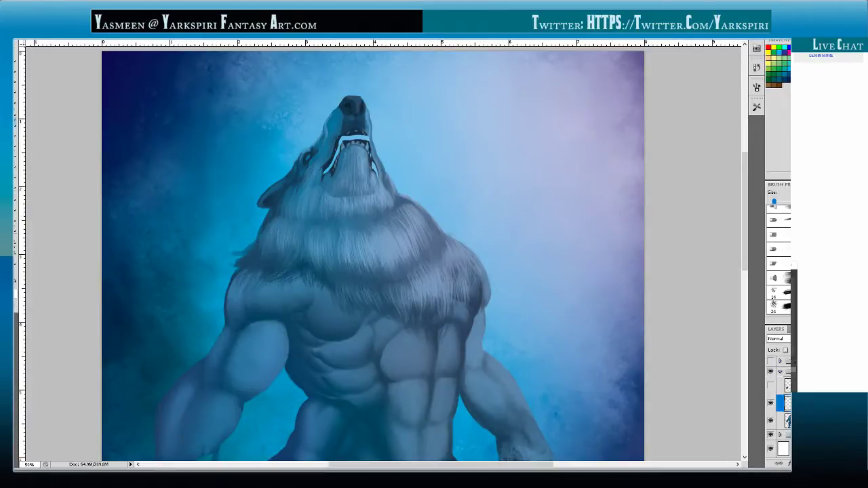
# Step: Turn on Shape Dynamics for the 15 px brush and check its size jitter options
pyautogui.click(756, 106)
pyautogui.click(757, 88)
pyautogui.click(756, 87)
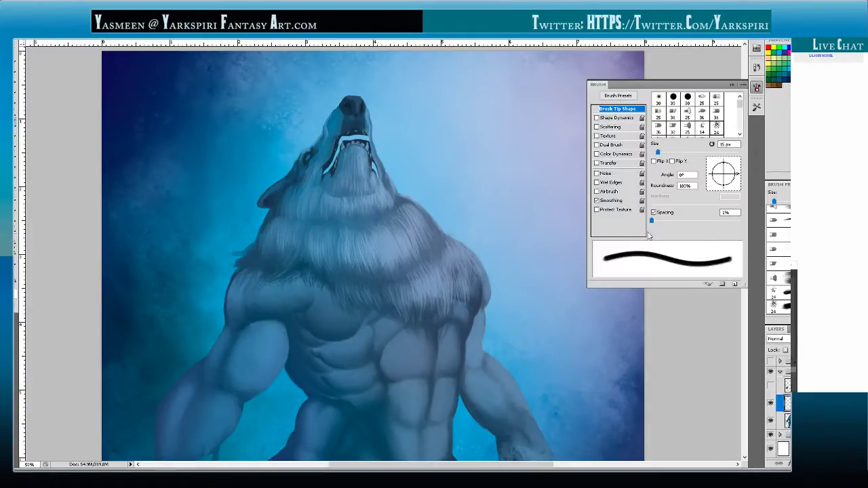
pyautogui.click(596, 117)
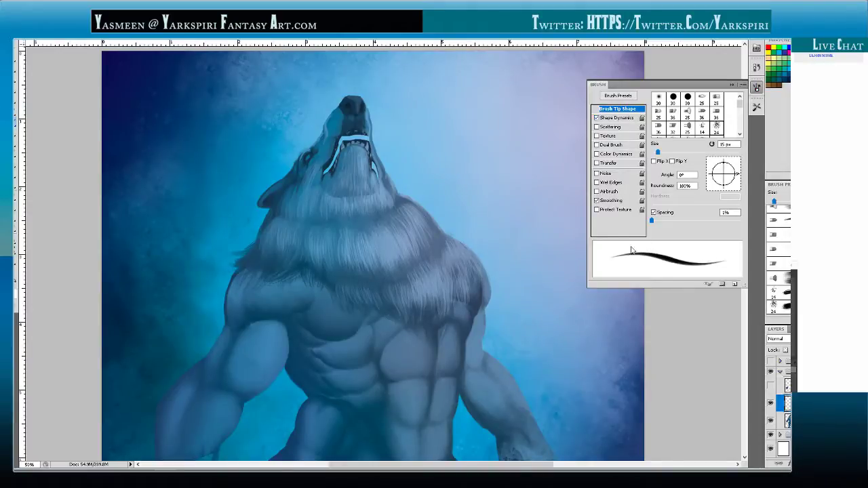
pyautogui.click(619, 118)
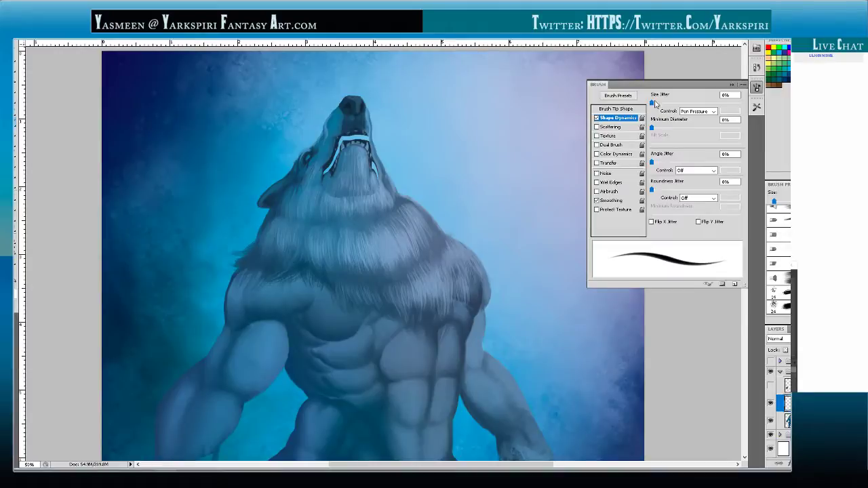
pyautogui.click(614, 109)
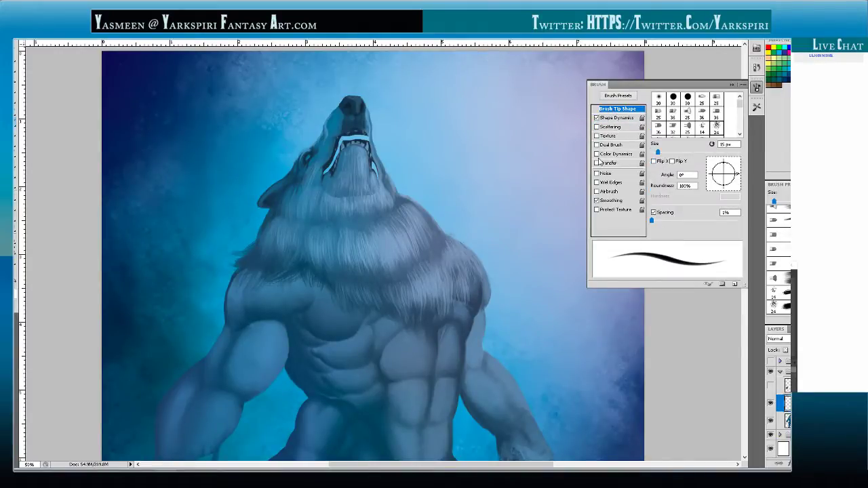
# Step: Try out Scattering, Wet Edges and Airbrush on the 15 px brush, leaving all three turned off
pyautogui.click(610, 119)
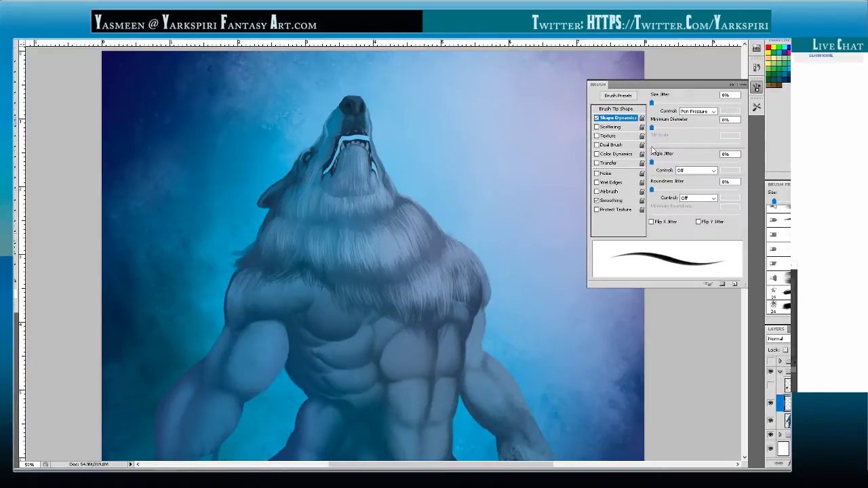
pyautogui.click(610, 128)
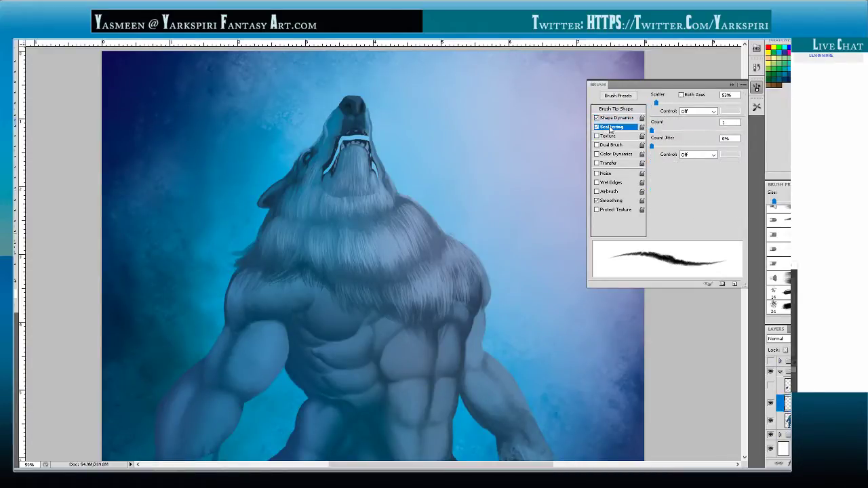
pyautogui.click(597, 127)
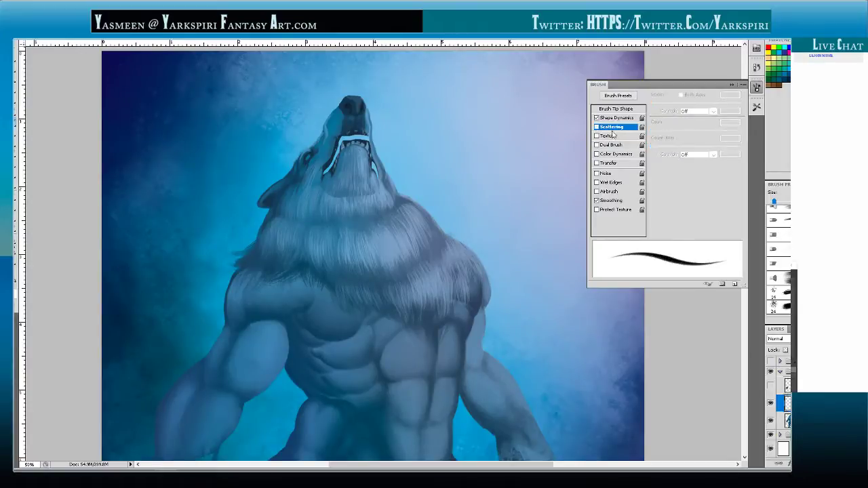
pyautogui.click(609, 184)
pyautogui.click(608, 184)
pyautogui.click(611, 194)
# Step: Turn on Transfer for the 15 px brush and set its opacity jitter to 8%
pyautogui.click(607, 163)
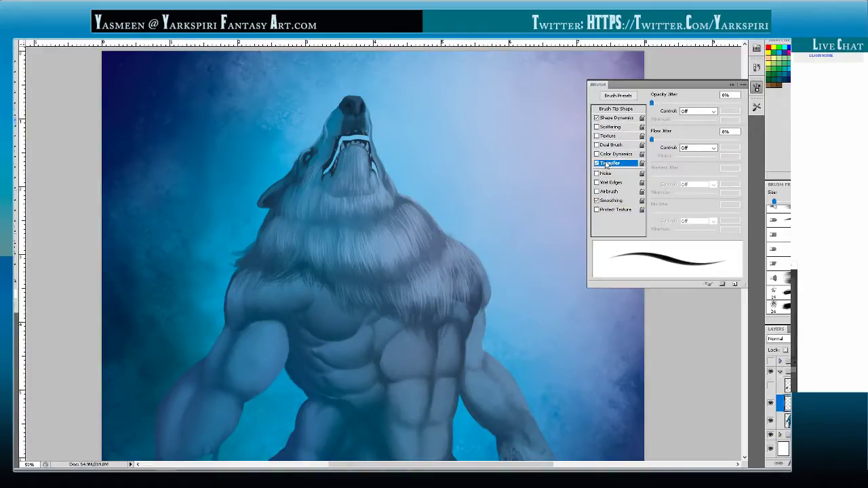
pyautogui.moveTo(651, 139)
pyautogui.mouseDown()
pyautogui.moveTo(703, 141)
pyautogui.moveTo(637, 142)
pyautogui.mouseUp()
pyautogui.moveTo(652, 102)
pyautogui.mouseDown()
pyautogui.moveTo(685, 104)
pyautogui.moveTo(658, 104)
pyautogui.mouseUp()
pyautogui.click(615, 109)
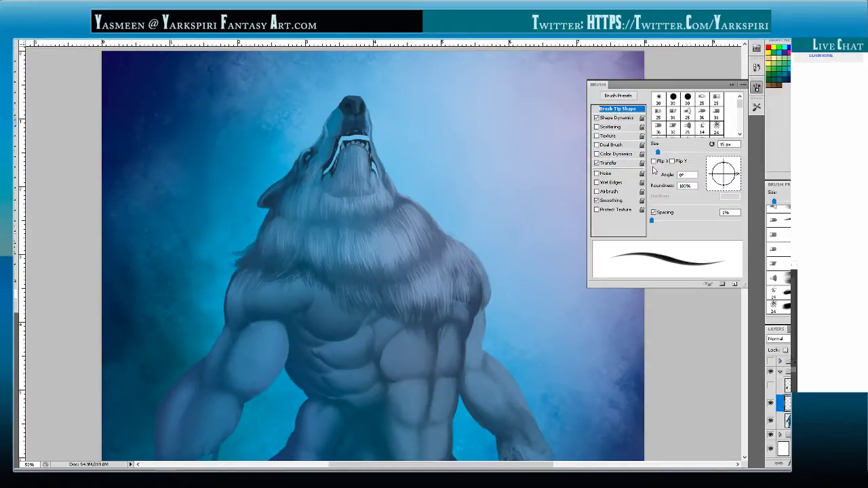
# Step: Try Fade as the brush's size jitter control in Shape Dynamics and return it to Pen Pressure
pyautogui.click(614, 117)
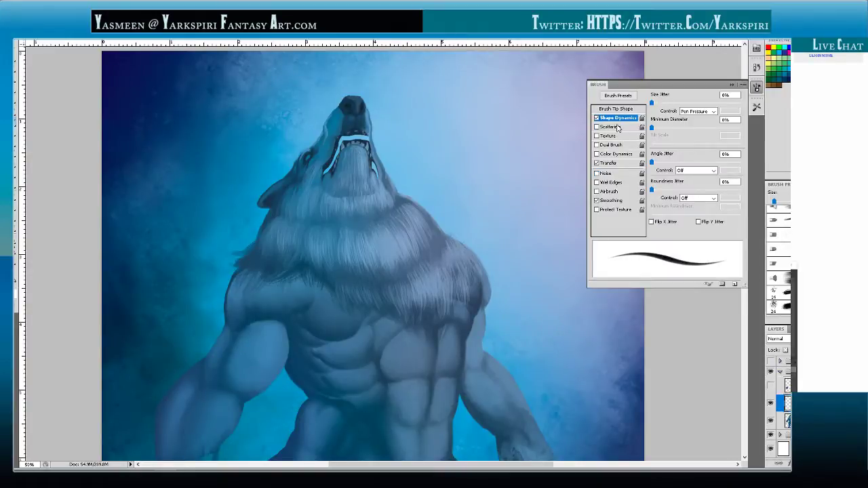
pyautogui.moveTo(652, 189)
pyautogui.mouseDown()
pyautogui.moveTo(663, 190)
pyautogui.moveTo(652, 189)
pyautogui.mouseUp()
pyautogui.click(692, 112)
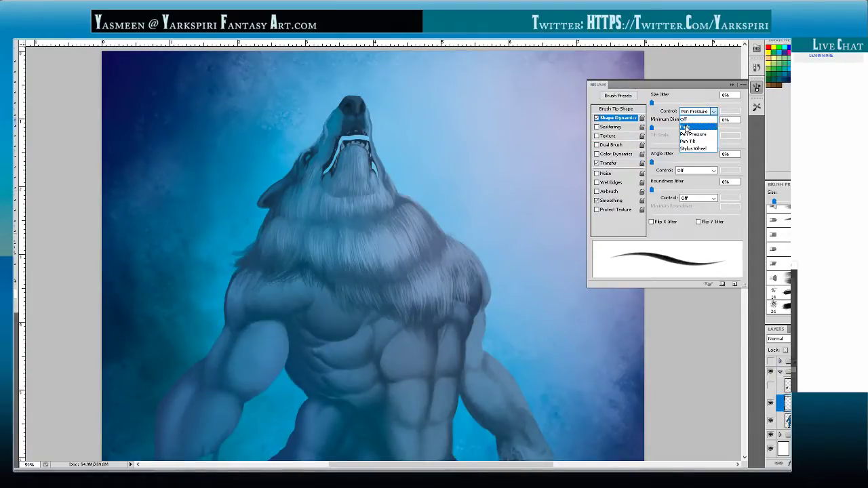
pyautogui.click(685, 127)
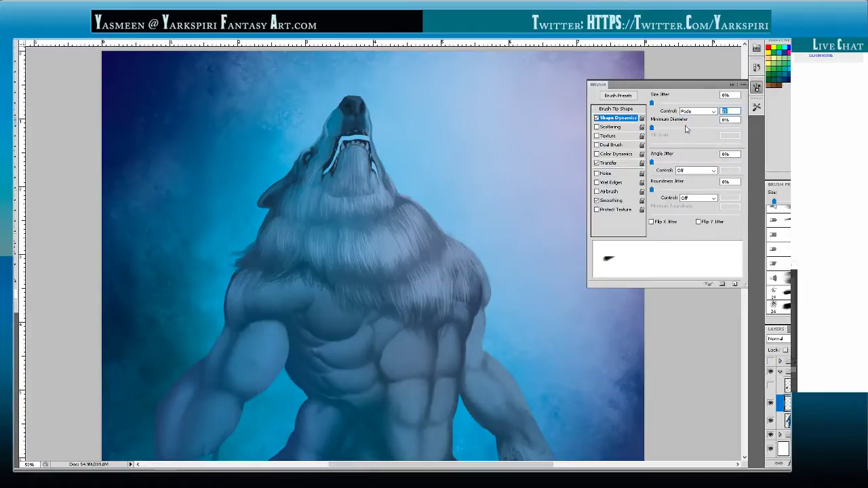
pyautogui.press('super')
pyautogui.click(686, 116)
pyautogui.click(688, 111)
pyautogui.click(691, 130)
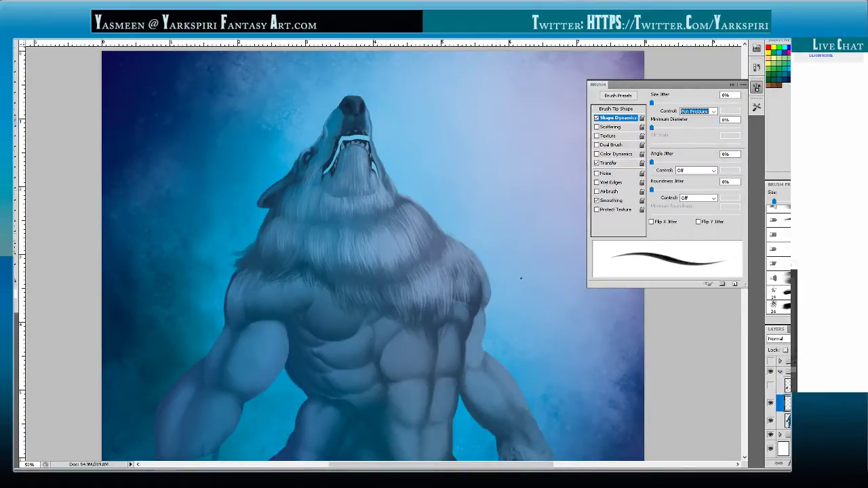
# Step: Preview Scattering on the pressure-controlled brush, turn it off and go back to the brush tip settings
pyautogui.click(609, 129)
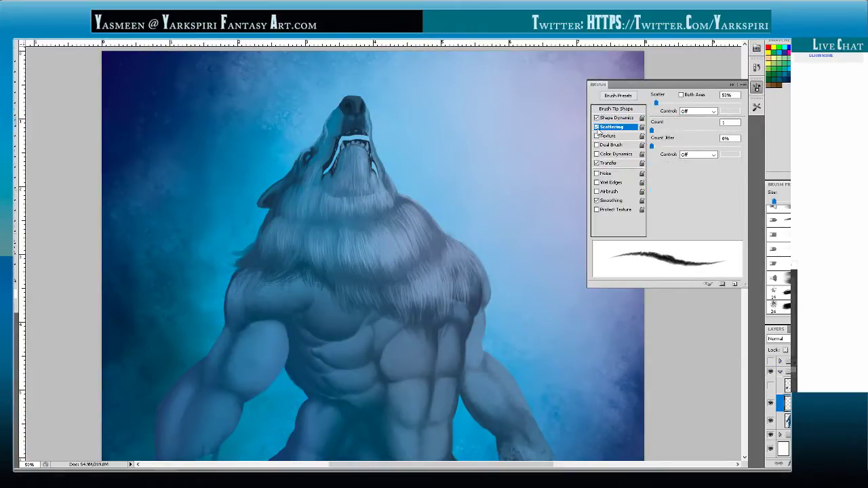
pyautogui.click(596, 128)
pyautogui.click(612, 110)
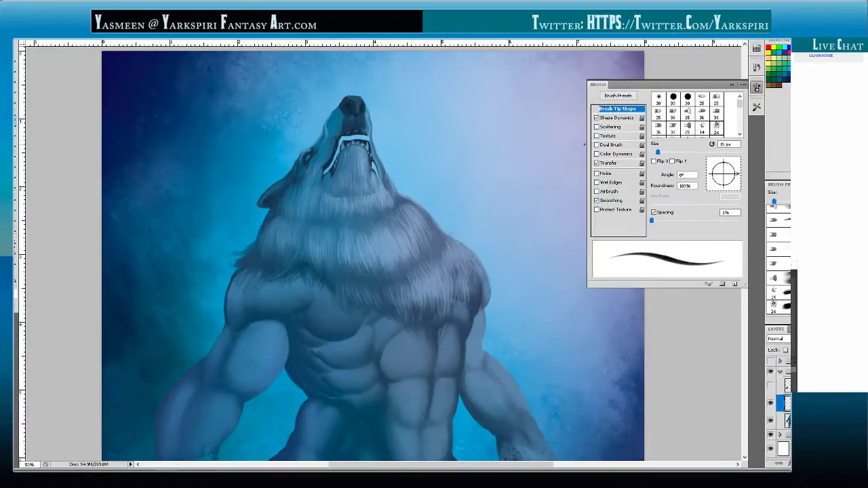
# Step: Set the brush's flow jitter control to Fade in the Transfer settings, with a minimum flow of about 47%
pyautogui.click(609, 164)
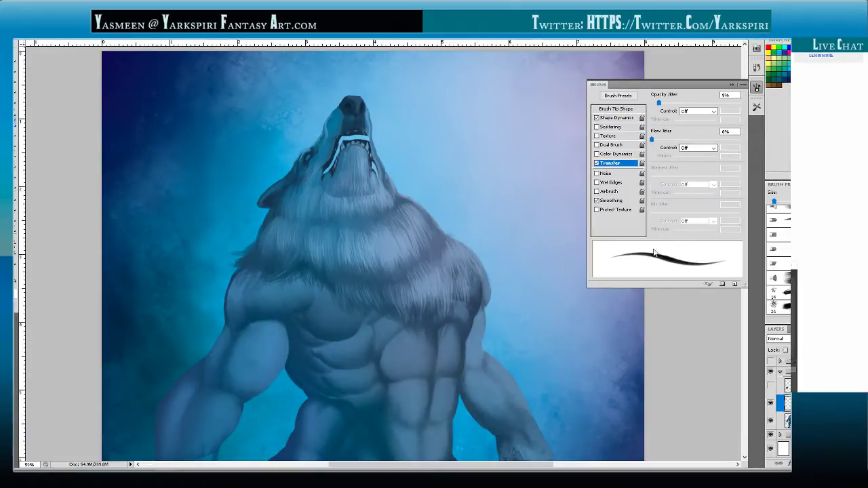
pyautogui.moveTo(651, 139)
pyautogui.mouseDown()
pyautogui.moveTo(688, 139)
pyautogui.moveTo(647, 137)
pyautogui.mouseUp()
pyautogui.click(699, 148)
pyautogui.click(691, 156)
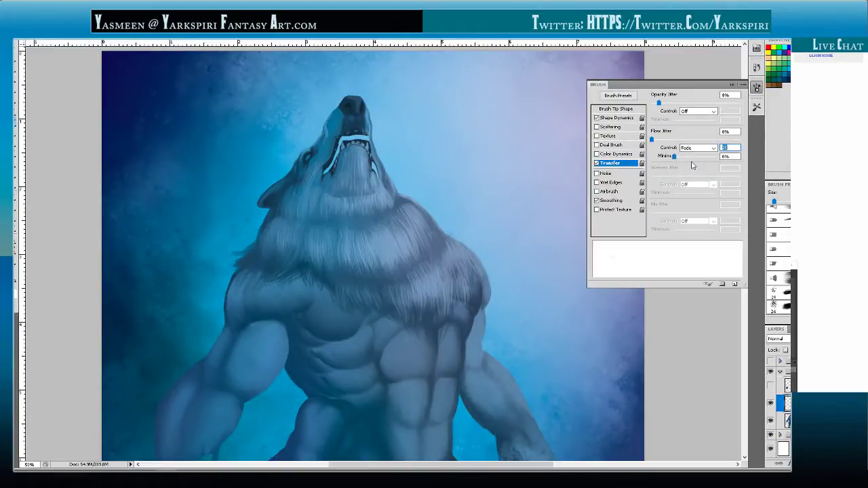
pyautogui.moveTo(674, 158); pyautogui.dragTo(692, 158)
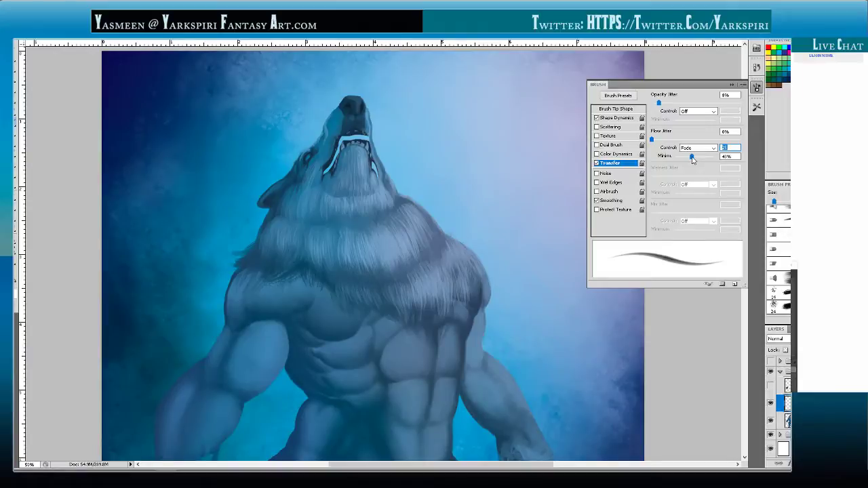
# Step: Compare the flow jitter control with and without Fade, ending with the control off
pyautogui.click(693, 148)
pyautogui.click(690, 155)
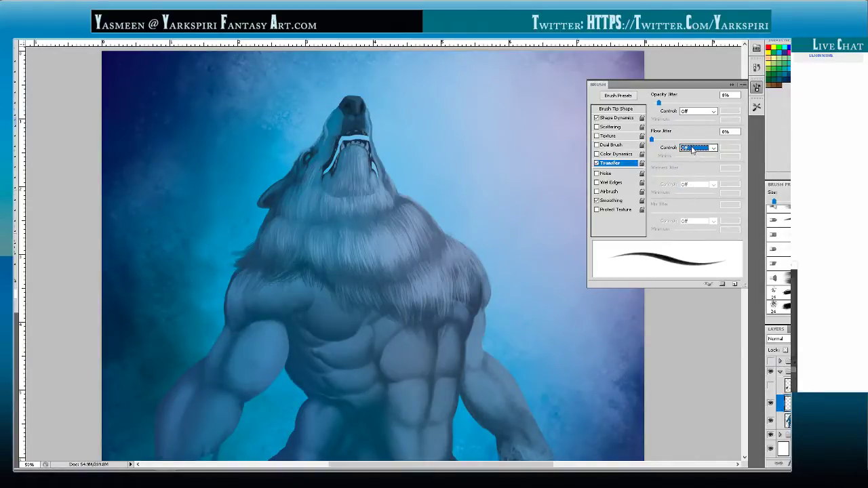
pyautogui.click(693, 147)
pyautogui.click(689, 166)
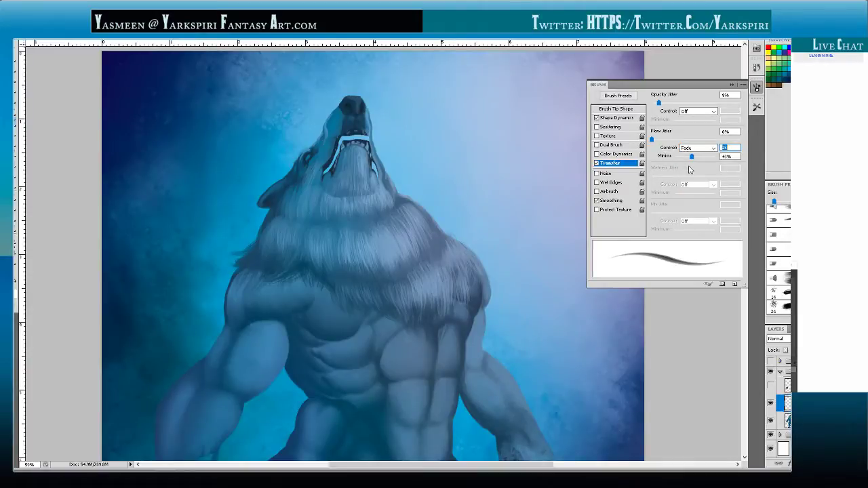
pyautogui.click(693, 147)
pyautogui.click(686, 153)
pyautogui.click(686, 148)
pyautogui.click(688, 157)
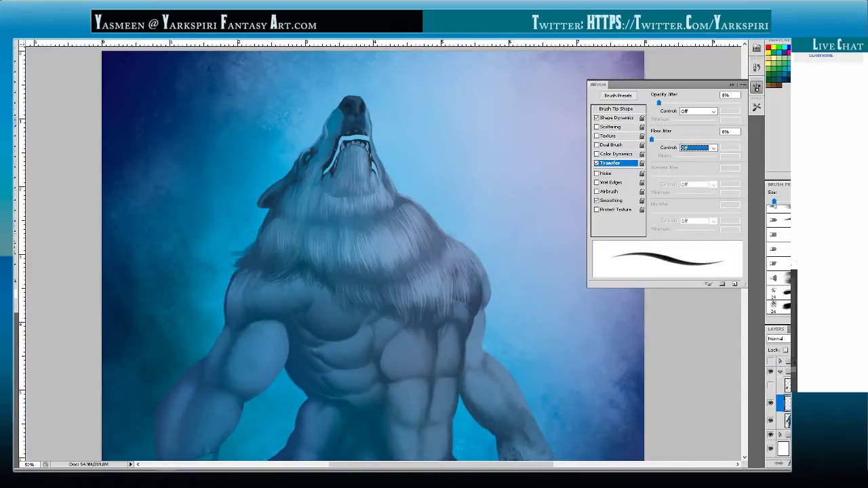
# Step: Switch to the Flat Angle bristle brush and review its tip settings
pyautogui.click(777, 264)
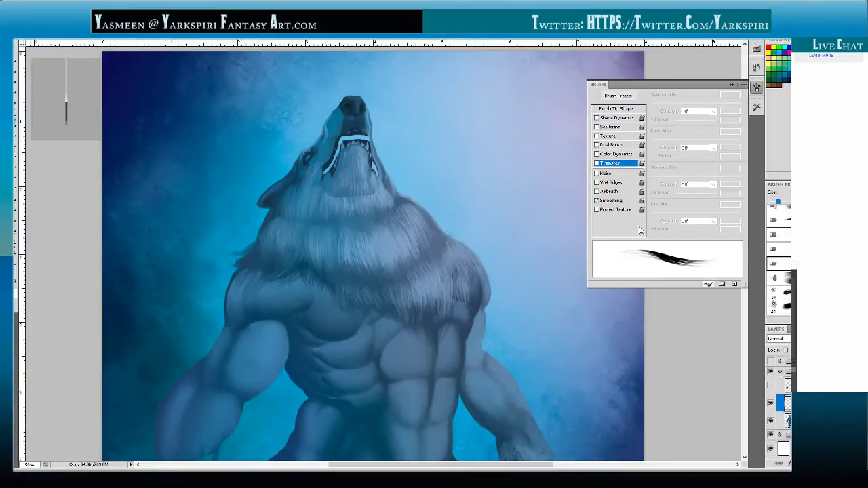
pyautogui.click(608, 203)
pyautogui.click(612, 109)
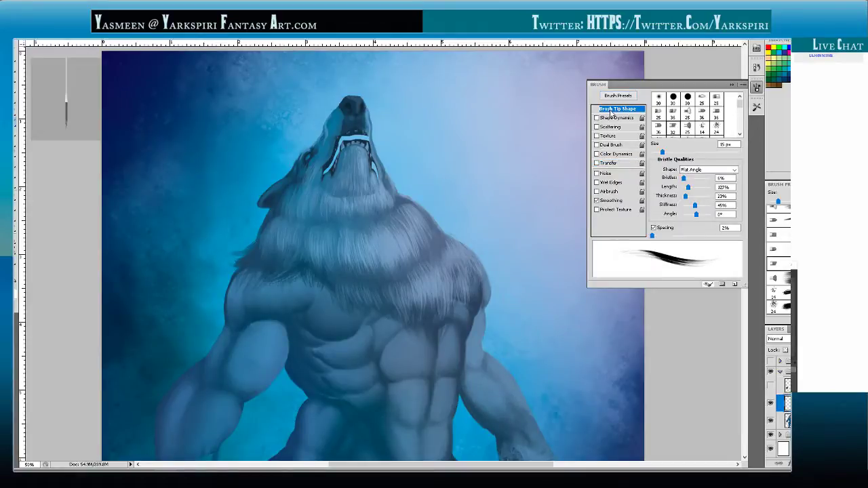
pyautogui.click(732, 85)
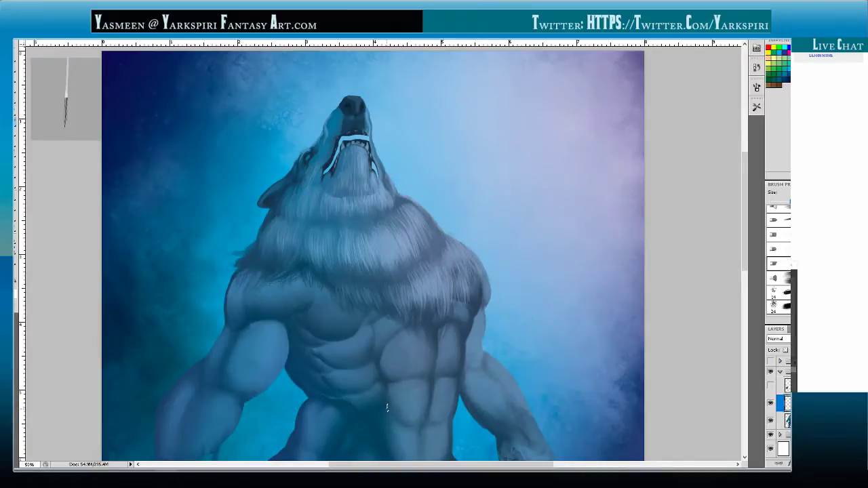
# Step: Merge the new layer down into the werewolf figure layer
pyautogui.hotkey('ctrl', 'e')
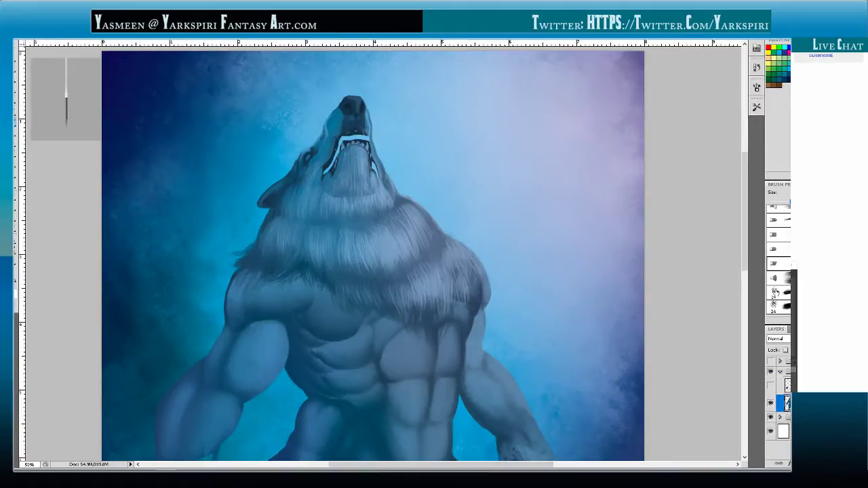
# Step: Switch to the Flat Fan bristle brush, review its tip settings and browse the other brush presets
pyautogui.click(777, 278)
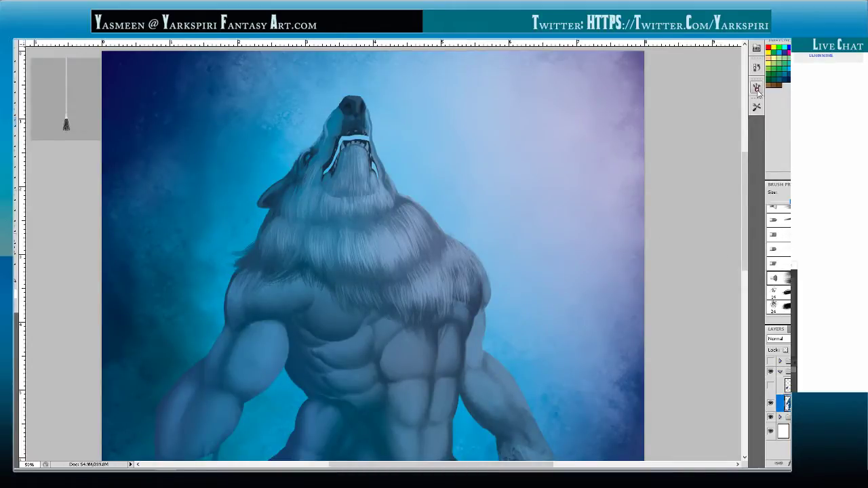
pyautogui.click(756, 88)
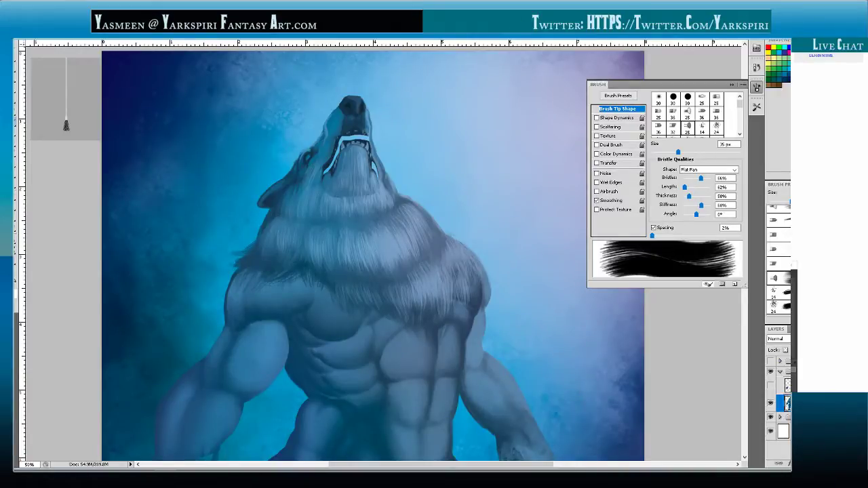
pyautogui.scroll(3, 778, 259)
pyautogui.scroll(-2, 778, 259)
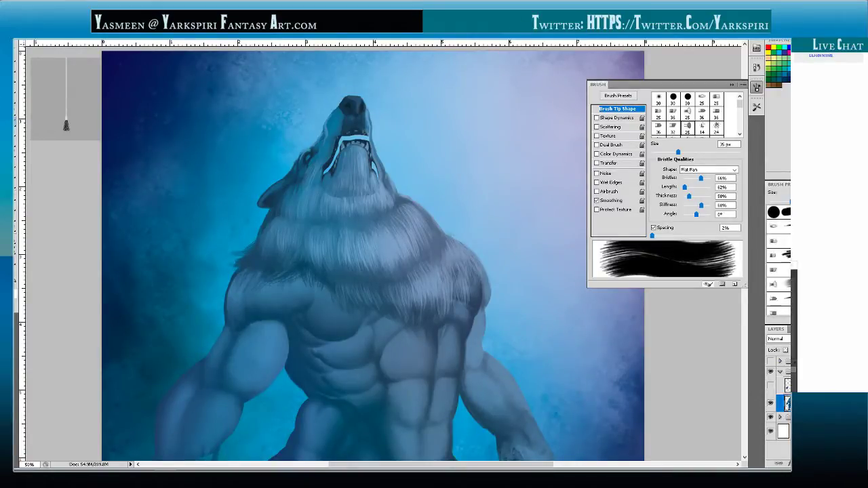
pyautogui.scroll(2, 777, 259)
pyautogui.click(731, 84)
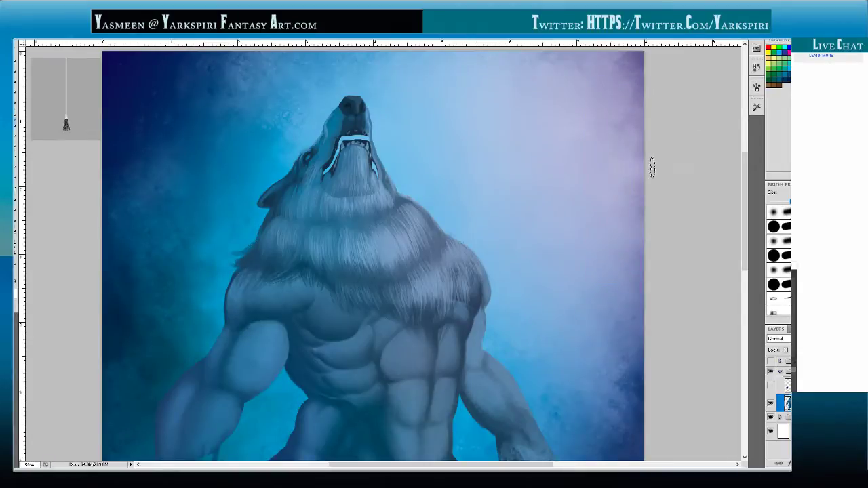
# Step: Choose the 17 px textured brush tip for painting
pyautogui.click(59, 42)
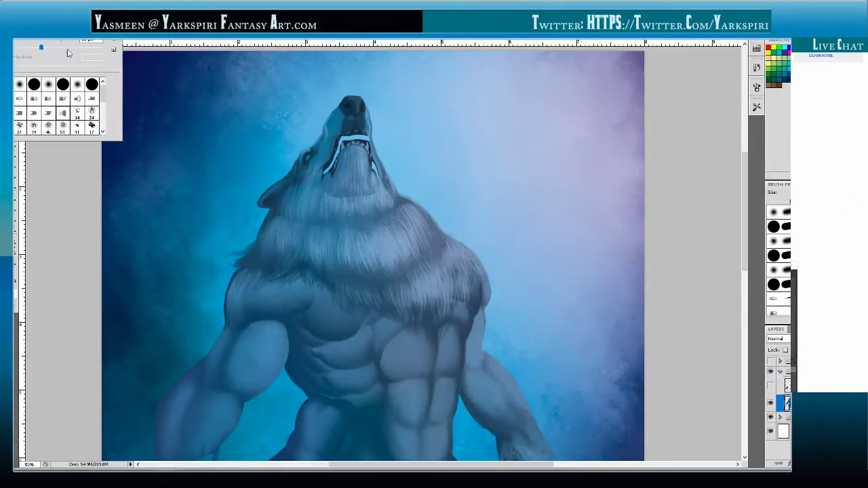
pyautogui.click(92, 125)
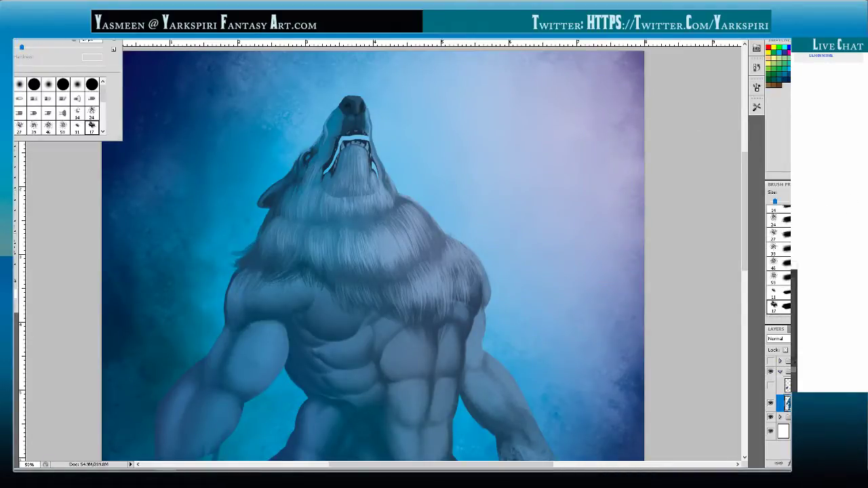
pyautogui.press('Return')
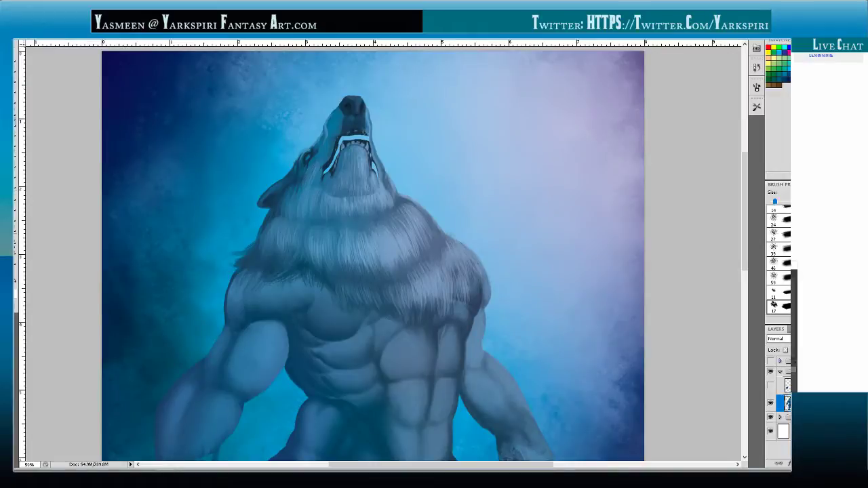
# Step: Turn on Shape Dynamics for the 17 px brush, and check its spacing and jitter settings
pyautogui.click(756, 87)
pyautogui.click(602, 119)
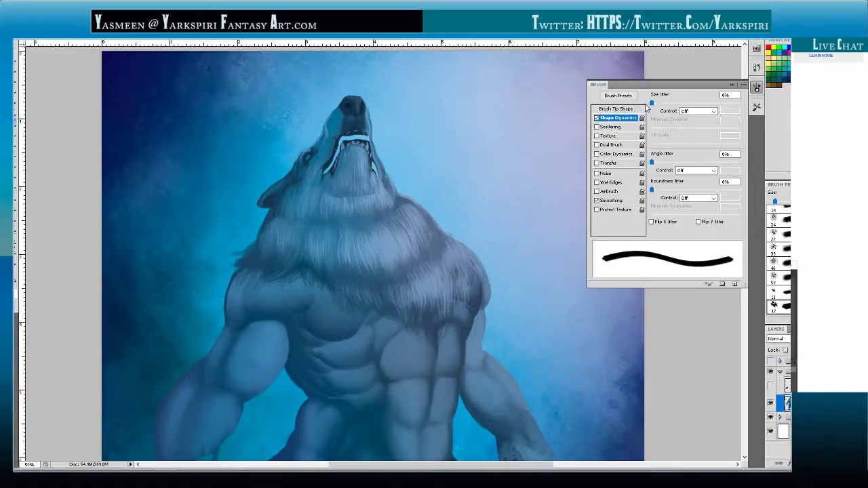
pyautogui.click(615, 109)
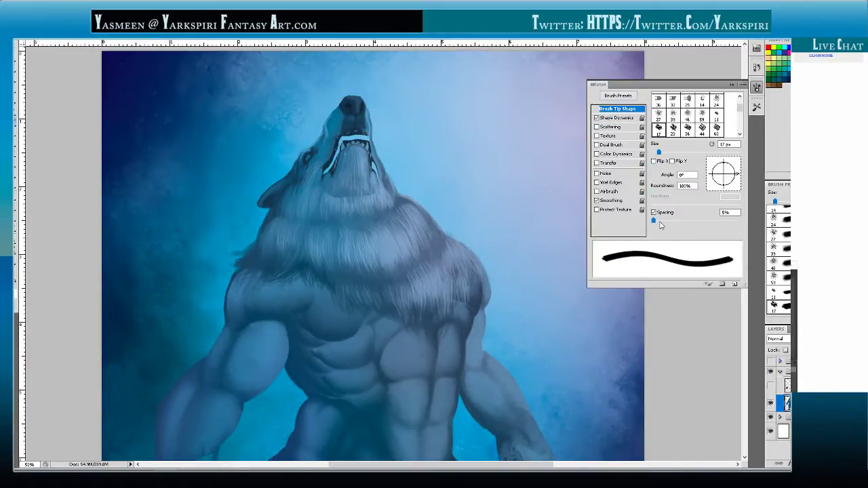
pyautogui.click(614, 119)
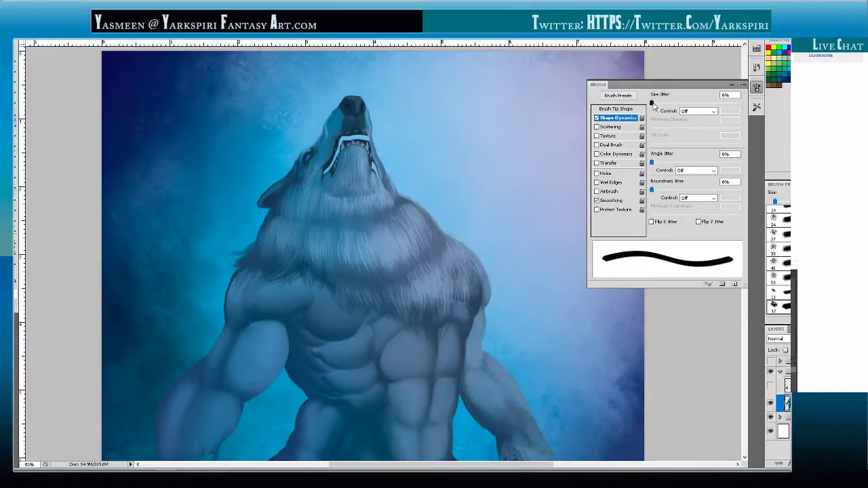
pyautogui.moveTo(652, 102)
pyautogui.mouseDown()
pyautogui.moveTo(702, 104)
pyautogui.moveTo(638, 105)
pyautogui.mouseUp()
pyautogui.moveTo(652, 190); pyautogui.dragTo(651, 190)
# Step: Preview Scattering on the 17 px brush and turn it off again
pyautogui.click(611, 128)
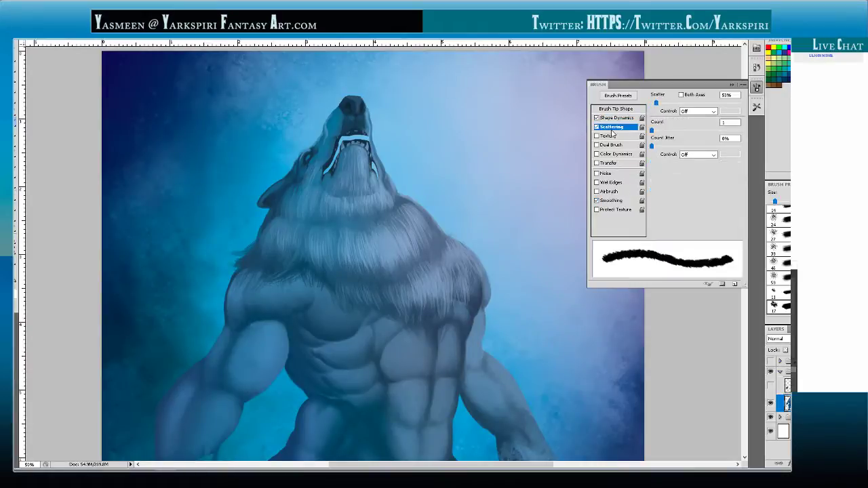
pyautogui.click(598, 128)
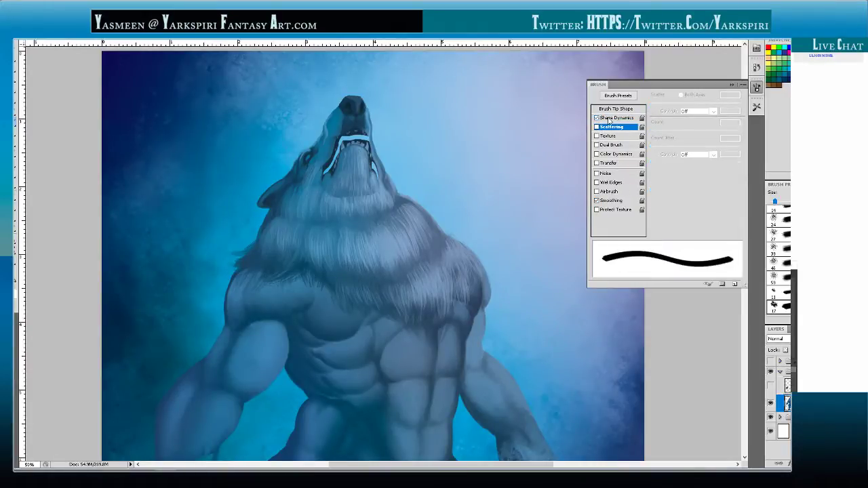
# Step: Enlarge the textured brush tip to 30 px
pyautogui.click(612, 118)
pyautogui.click(613, 109)
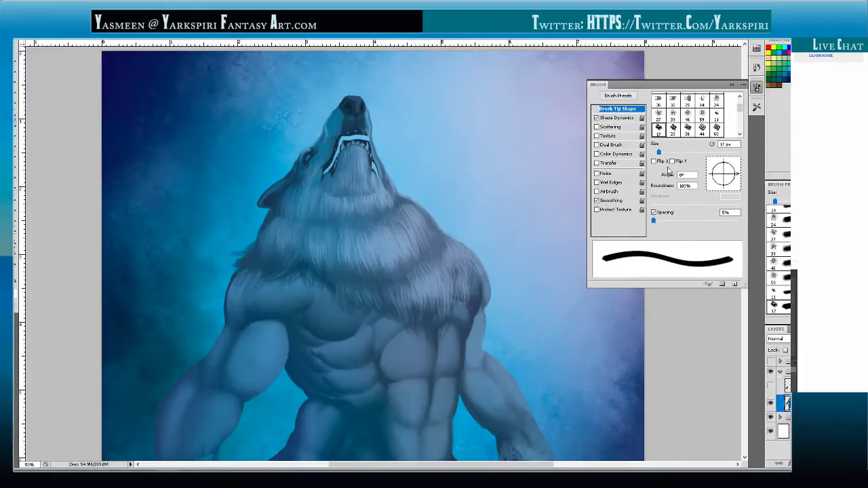
pyautogui.moveTo(658, 152); pyautogui.dragTo(665, 154)
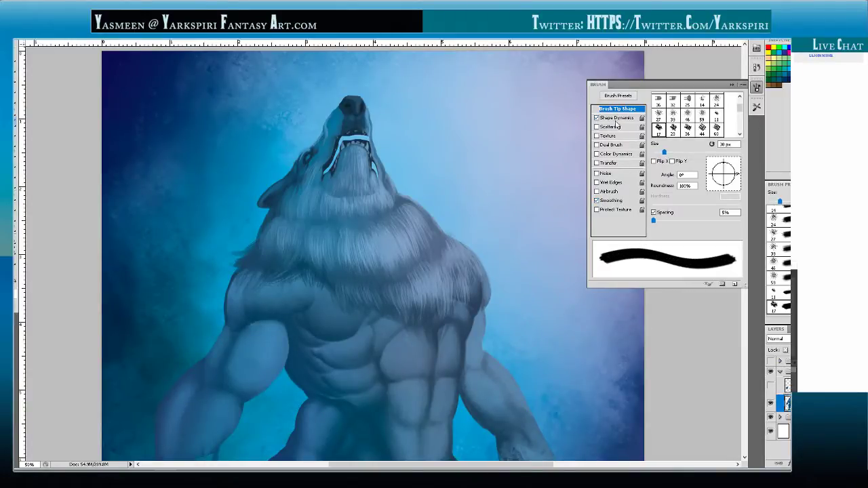
# Step: Turn on Transfer for the textured brush with 19% opacity jitter, recheck its shape settings, and collapse the brush settings
pyautogui.click(607, 165)
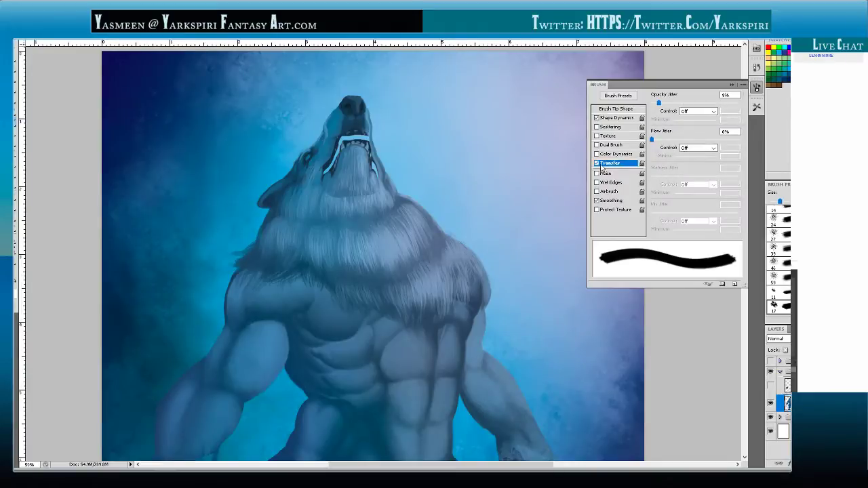
pyautogui.moveTo(654, 140); pyautogui.dragTo(645, 141)
pyautogui.moveTo(659, 103); pyautogui.dragTo(667, 105)
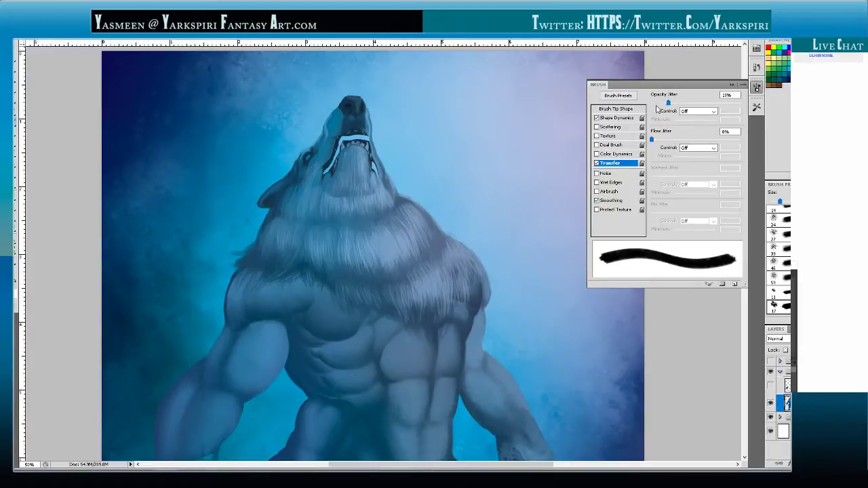
pyautogui.click(610, 118)
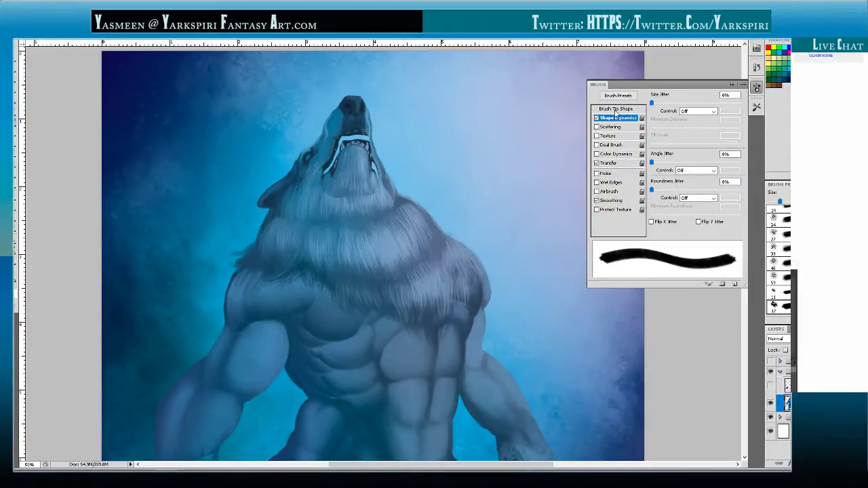
pyautogui.click(615, 110)
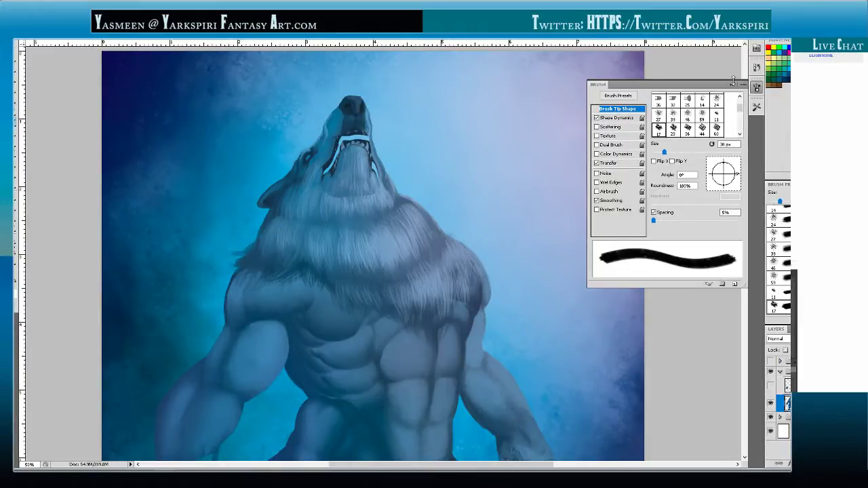
pyautogui.click(732, 84)
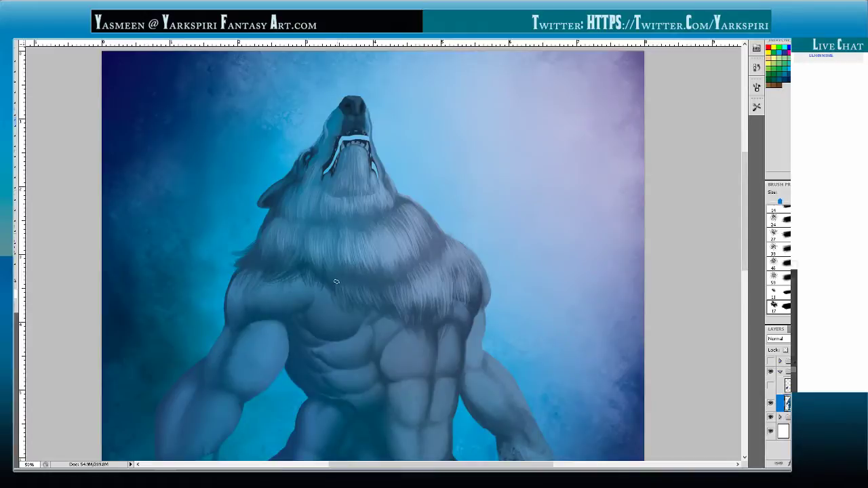
# Step: Create a new layer above the werewolf's painted body layer and show the hidden sketch group as a guide
pyautogui.moveTo(414, 304); pyautogui.dragTo(413, 195)
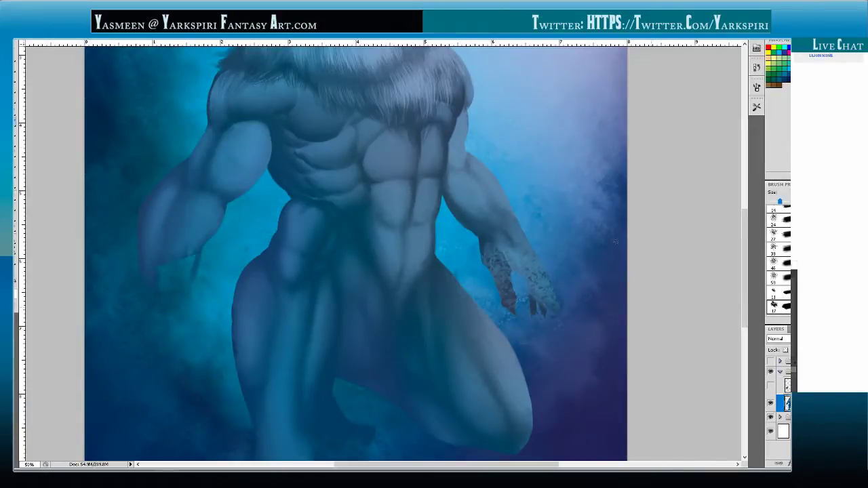
pyautogui.moveTo(546, 362)
pyautogui.mouseDown()
pyautogui.moveTo(585, 304)
pyautogui.moveTo(575, 366)
pyautogui.mouseUp()
pyautogui.hotkey('ctrl', 'shift', 'n')
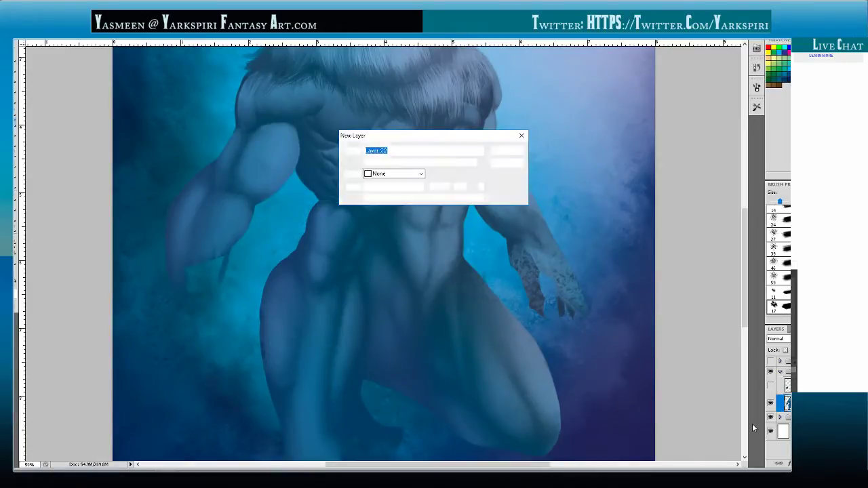
pyautogui.press('Return')
pyautogui.hotkey('ctrl', '-')
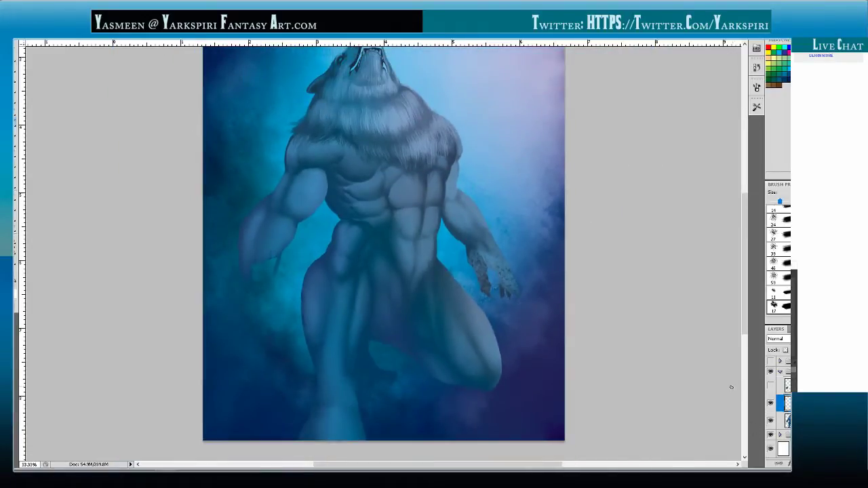
pyautogui.moveTo(534, 258)
pyautogui.mouseDown()
pyautogui.moveTo(562, 339)
pyautogui.moveTo(556, 341)
pyautogui.mouseUp()
pyautogui.click(770, 362)
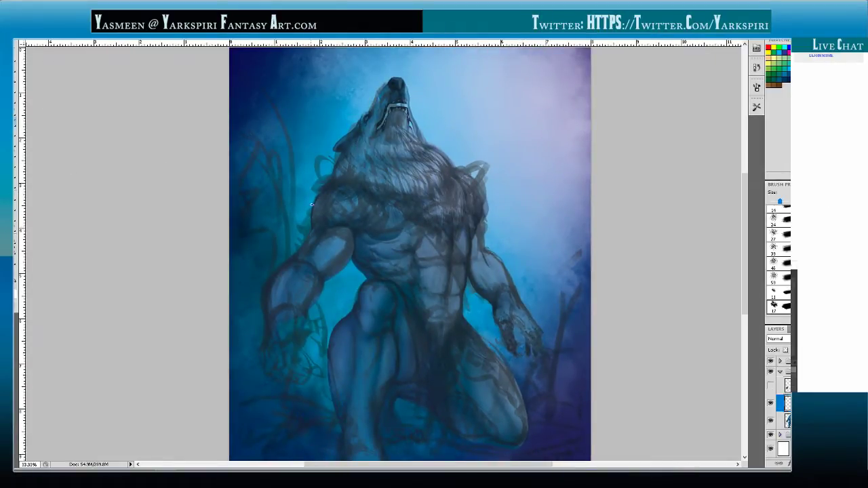
# Step: Enlarge the brush, block in dark grey armour over the left-hand shoulder, and reduce the sketch group's opacity
pyautogui.press(']')
pyautogui.press(']')
pyautogui.press(']')
pyautogui.press(']')
pyautogui.press(']')
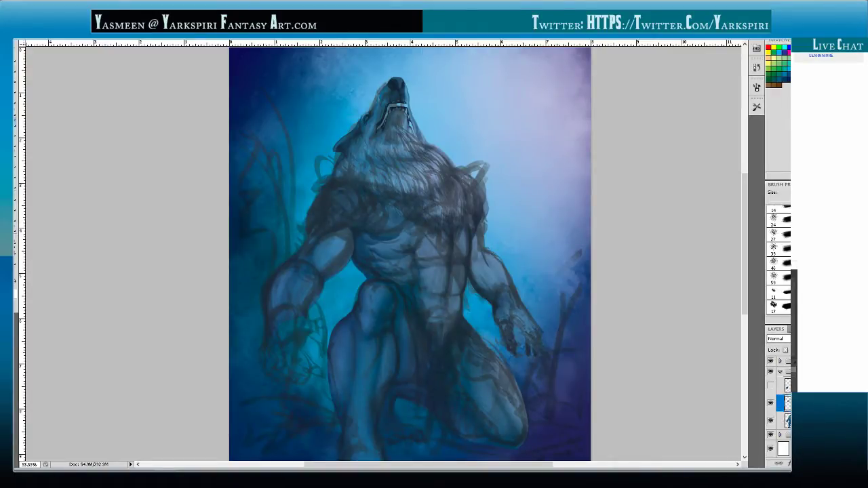
pyautogui.click(787, 361)
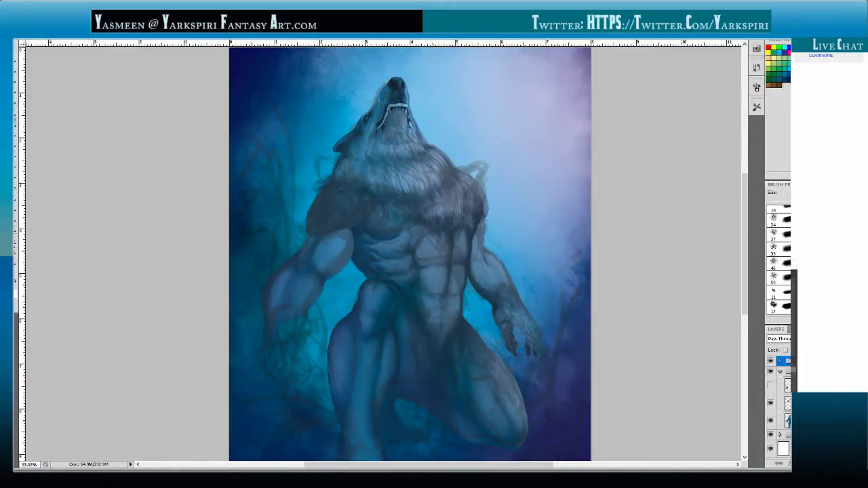
pyautogui.click(780, 403)
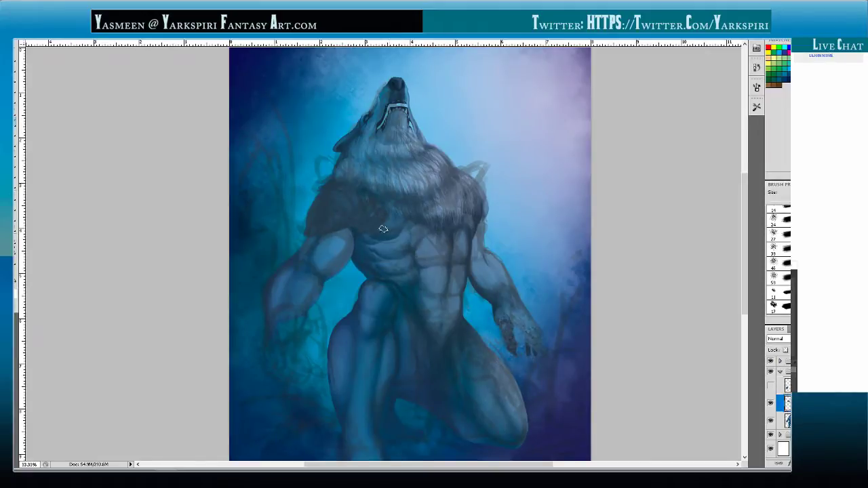
# Step: Block in the diagonal chest strap, both raised shoulder guards and the spiky lower edge of the left-hand shoulder plate in dark grey
pyautogui.moveTo(382, 229)
pyautogui.mouseDown()
pyautogui.moveTo(394, 217)
pyautogui.moveTo(471, 299)
pyautogui.mouseUp()
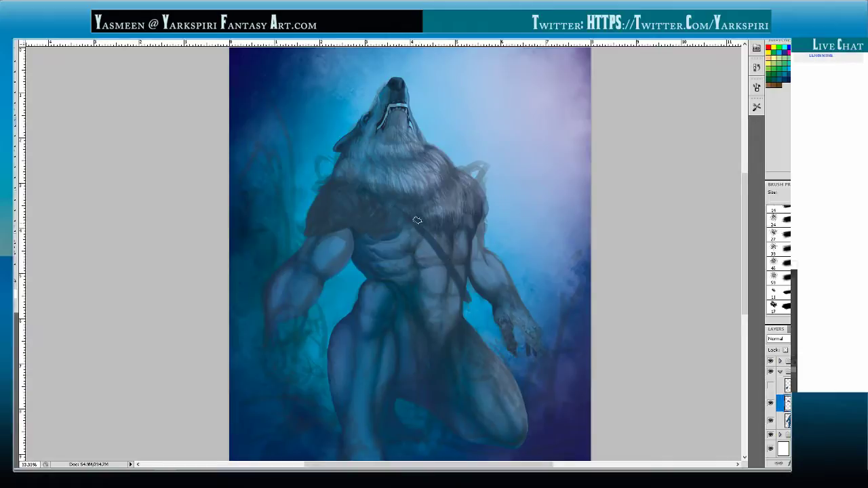
pyautogui.moveTo(411, 216); pyautogui.dragTo(472, 296)
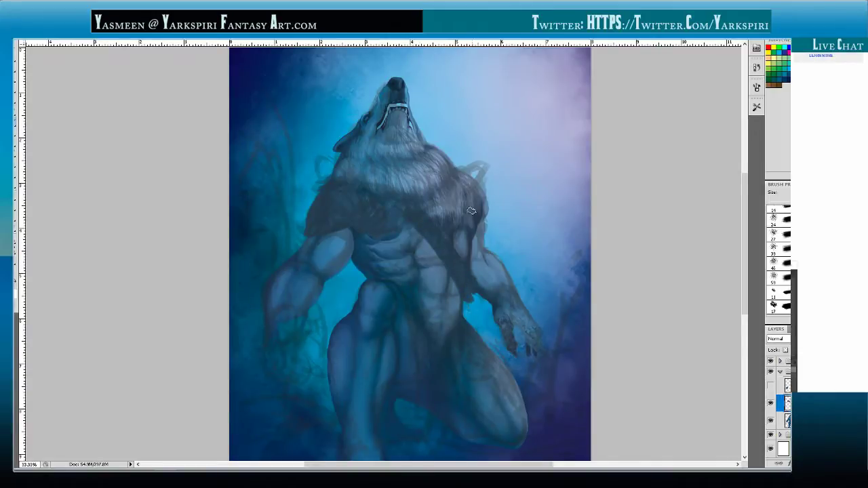
pyautogui.moveTo(471, 211)
pyautogui.mouseDown()
pyautogui.moveTo(460, 173)
pyautogui.moveTo(487, 212)
pyautogui.moveTo(472, 200)
pyautogui.moveTo(474, 164)
pyautogui.moveTo(462, 180)
pyautogui.moveTo(479, 169)
pyautogui.moveTo(459, 172)
pyautogui.mouseUp()
pyautogui.moveTo(353, 189)
pyautogui.mouseDown()
pyautogui.moveTo(326, 155)
pyautogui.moveTo(323, 194)
pyautogui.moveTo(322, 158)
pyautogui.moveTo(329, 185)
pyautogui.moveTo(329, 164)
pyautogui.moveTo(357, 198)
pyautogui.mouseUp()
pyautogui.moveTo(318, 157)
pyautogui.mouseDown()
pyautogui.moveTo(357, 201)
pyautogui.moveTo(347, 188)
pyautogui.moveTo(363, 179)
pyautogui.moveTo(388, 193)
pyautogui.mouseUp()
pyautogui.press('[')
pyautogui.press('[')
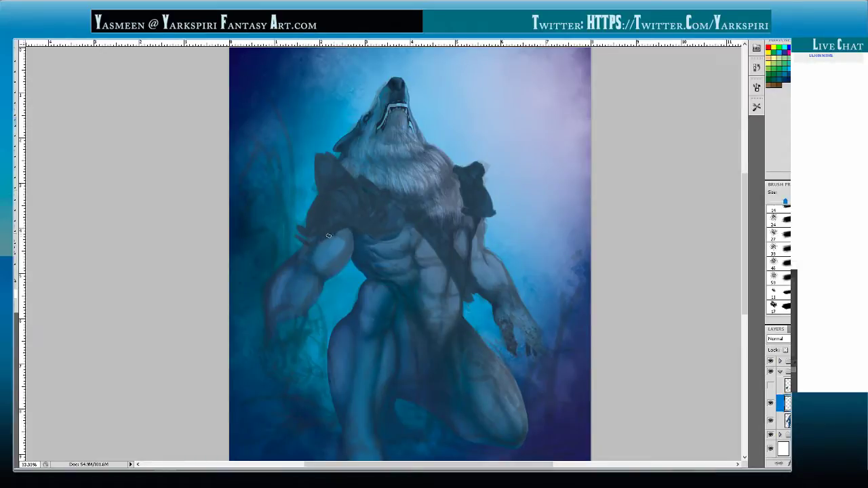
pyautogui.moveTo(301, 244)
pyautogui.mouseDown()
pyautogui.moveTo(339, 238)
pyautogui.moveTo(311, 244)
pyautogui.mouseUp()
# Step: Paint a round plate at the waist and darken it together with the right-hand shoulder guard in near-black
pyautogui.moveTo(437, 317)
pyautogui.mouseDown()
pyautogui.moveTo(444, 320)
pyautogui.moveTo(429, 333)
pyautogui.mouseUp()
pyautogui.moveTo(433, 328); pyautogui.dragTo(447, 331)
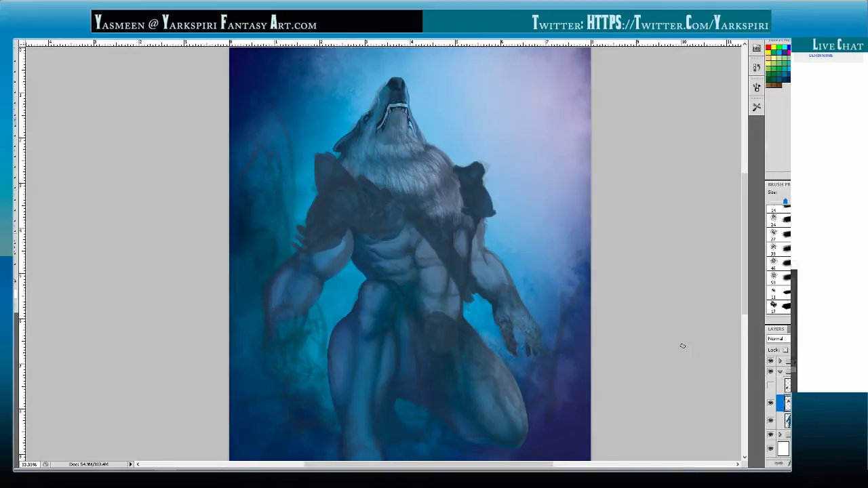
pyautogui.moveTo(441, 343)
pyautogui.mouseDown()
pyautogui.moveTo(439, 313)
pyautogui.moveTo(431, 335)
pyautogui.moveTo(450, 336)
pyautogui.moveTo(432, 319)
pyautogui.moveTo(448, 344)
pyautogui.mouseUp()
pyautogui.hotkey('ctrl', 'z')
pyautogui.moveTo(472, 198)
pyautogui.mouseDown()
pyautogui.moveTo(473, 191)
pyautogui.moveTo(482, 206)
pyautogui.moveTo(465, 175)
pyautogui.moveTo(485, 209)
pyautogui.mouseUp()
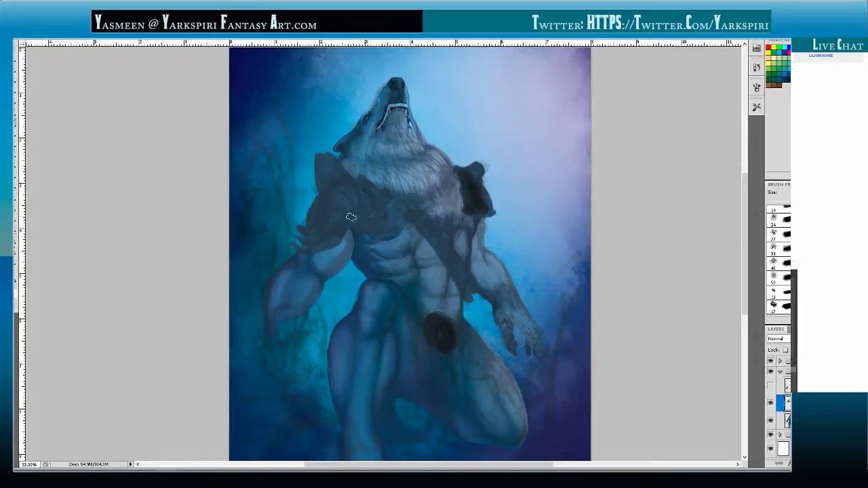
# Step: Outline the left-hand shoulder armour with smaller near-black strokes along its lower rim, overlapping bands and raised collar guard
pyautogui.press('[')
pyautogui.press('[')
pyautogui.moveTo(303, 234)
pyautogui.mouseDown()
pyautogui.moveTo(335, 238)
pyautogui.moveTo(359, 223)
pyautogui.moveTo(360, 185)
pyautogui.moveTo(377, 214)
pyautogui.moveTo(338, 239)
pyautogui.moveTo(379, 215)
pyautogui.moveTo(304, 254)
pyautogui.moveTo(299, 232)
pyautogui.moveTo(307, 236)
pyautogui.moveTo(296, 244)
pyautogui.moveTo(349, 239)
pyautogui.mouseUp()
pyautogui.press('[')
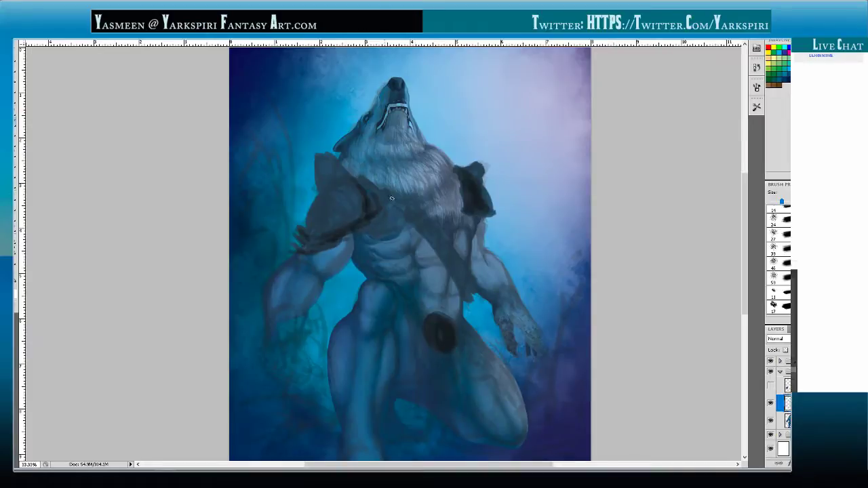
pyautogui.moveTo(369, 183); pyautogui.dragTo(383, 214)
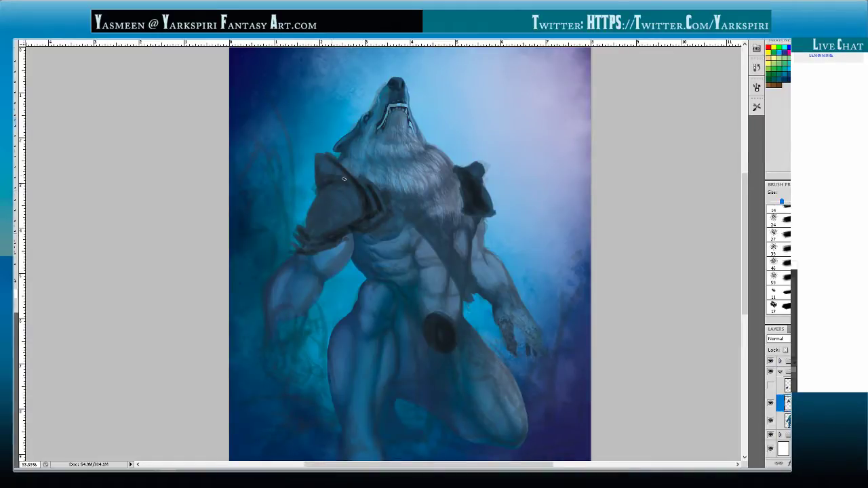
pyautogui.moveTo(354, 203); pyautogui.dragTo(321, 166)
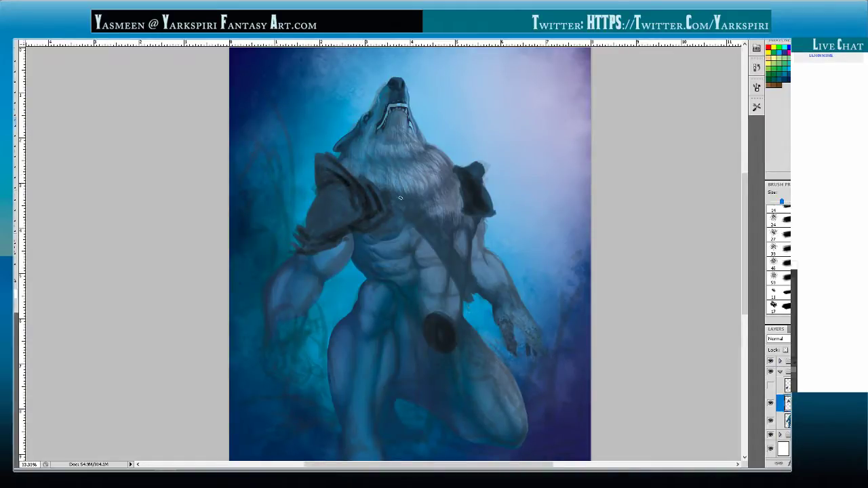
# Step: Shrink the brush and paint a rough dark band across the chest under the neck fur, joining the diagonal strap
pyautogui.press('[')
pyautogui.press('[')
pyautogui.moveTo(397, 211)
pyautogui.mouseDown()
pyautogui.moveTo(424, 207)
pyautogui.moveTo(406, 220)
pyautogui.moveTo(418, 203)
pyautogui.moveTo(427, 207)
pyautogui.moveTo(419, 217)
pyautogui.moveTo(435, 213)
pyautogui.moveTo(425, 204)
pyautogui.moveTo(436, 213)
pyautogui.moveTo(452, 204)
pyautogui.moveTo(449, 217)
pyautogui.moveTo(435, 212)
pyautogui.moveTo(469, 212)
pyautogui.moveTo(460, 207)
pyautogui.moveTo(469, 197)
pyautogui.moveTo(447, 235)
pyautogui.mouseUp()
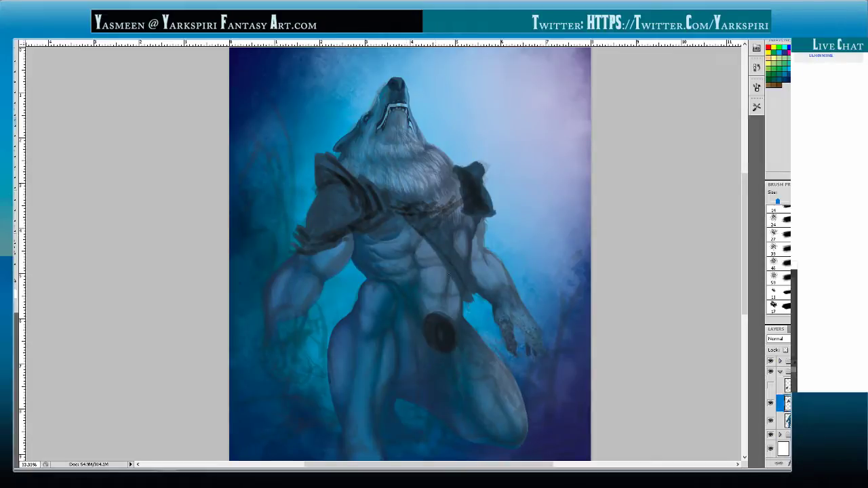
pyautogui.moveTo(448, 273)
pyautogui.mouseDown()
pyautogui.moveTo(469, 296)
pyautogui.moveTo(434, 227)
pyautogui.moveTo(465, 207)
pyautogui.moveTo(457, 192)
pyautogui.moveTo(453, 211)
pyautogui.moveTo(458, 195)
pyautogui.moveTo(425, 221)
pyautogui.mouseUp()
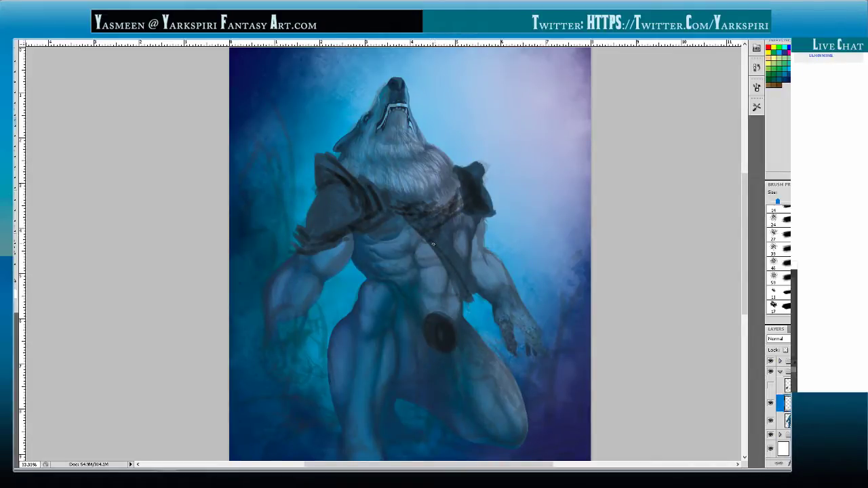
# Step: Add fine dark edges and details to the diagonal chest strap and continue it down to the waist plate
pyautogui.moveTo(440, 264)
pyautogui.mouseDown()
pyautogui.moveTo(438, 260)
pyautogui.moveTo(447, 273)
pyautogui.moveTo(445, 263)
pyautogui.moveTo(469, 274)
pyautogui.mouseUp()
pyautogui.press('[')
pyautogui.press(']')
pyautogui.press(']')
pyautogui.press('[')
pyautogui.press('[')
pyautogui.moveTo(465, 273)
pyautogui.mouseDown()
pyautogui.moveTo(465, 294)
pyautogui.moveTo(438, 262)
pyautogui.moveTo(441, 272)
pyautogui.moveTo(450, 254)
pyautogui.moveTo(468, 289)
pyautogui.moveTo(443, 258)
pyautogui.moveTo(469, 291)
pyautogui.moveTo(455, 325)
pyautogui.mouseUp()
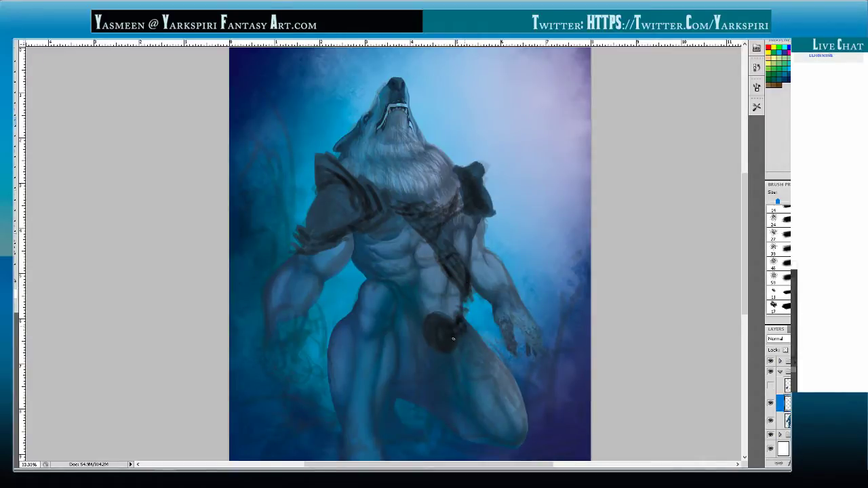
# Step: Paint the dark belt area and the loincloth hanging between the legs, enlarging the brush for the broad strokes
pyautogui.moveTo(418, 317)
pyautogui.mouseDown()
pyautogui.moveTo(390, 286)
pyautogui.moveTo(432, 372)
pyautogui.moveTo(411, 322)
pyautogui.moveTo(424, 446)
pyautogui.moveTo(506, 268)
pyautogui.moveTo(429, 294)
pyautogui.moveTo(427, 387)
pyautogui.moveTo(427, 364)
pyautogui.moveTo(436, 402)
pyautogui.moveTo(448, 411)
pyautogui.moveTo(438, 295)
pyautogui.moveTo(436, 360)
pyautogui.moveTo(455, 307)
pyautogui.moveTo(444, 393)
pyautogui.moveTo(446, 315)
pyautogui.moveTo(463, 299)
pyautogui.moveTo(475, 328)
pyautogui.moveTo(476, 294)
pyautogui.mouseUp()
pyautogui.press(']')
pyautogui.press(']')
pyautogui.press(']')
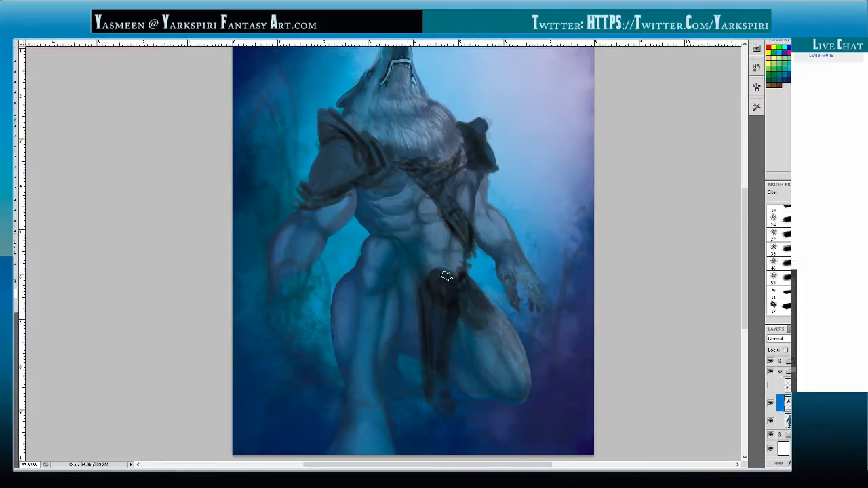
# Step: Paint dark armour plates along the bent leg's thigh and add the belt edge at the hip, adjusting the brush size
pyautogui.press('[')
pyautogui.press('[')
pyautogui.moveTo(455, 270)
pyautogui.mouseDown()
pyautogui.moveTo(473, 288)
pyautogui.moveTo(488, 295)
pyautogui.moveTo(460, 317)
pyautogui.moveTo(489, 299)
pyautogui.moveTo(466, 321)
pyautogui.moveTo(501, 328)
pyautogui.moveTo(487, 337)
pyautogui.moveTo(480, 335)
pyautogui.moveTo(498, 312)
pyautogui.moveTo(510, 335)
pyautogui.moveTo(499, 345)
pyautogui.moveTo(519, 348)
pyautogui.moveTo(496, 322)
pyautogui.moveTo(485, 320)
pyautogui.moveTo(478, 332)
pyautogui.moveTo(501, 329)
pyautogui.moveTo(484, 329)
pyautogui.moveTo(477, 314)
pyautogui.moveTo(509, 330)
pyautogui.moveTo(506, 323)
pyautogui.moveTo(489, 318)
pyautogui.moveTo(505, 328)
pyautogui.moveTo(507, 360)
pyautogui.moveTo(527, 369)
pyautogui.moveTo(516, 344)
pyautogui.mouseUp()
pyautogui.press('[')
pyautogui.press('[')
pyautogui.press(']')
pyautogui.press('[')
pyautogui.moveTo(487, 305)
pyautogui.mouseDown()
pyautogui.moveTo(517, 328)
pyautogui.moveTo(528, 354)
pyautogui.moveTo(510, 360)
pyautogui.moveTo(526, 359)
pyautogui.moveTo(522, 352)
pyautogui.mouseUp()
pyautogui.moveTo(479, 290)
pyautogui.mouseDown()
pyautogui.moveTo(475, 272)
pyautogui.moveTo(445, 272)
pyautogui.moveTo(448, 279)
pyautogui.moveTo(430, 263)
pyautogui.moveTo(444, 259)
pyautogui.moveTo(448, 271)
pyautogui.mouseUp()
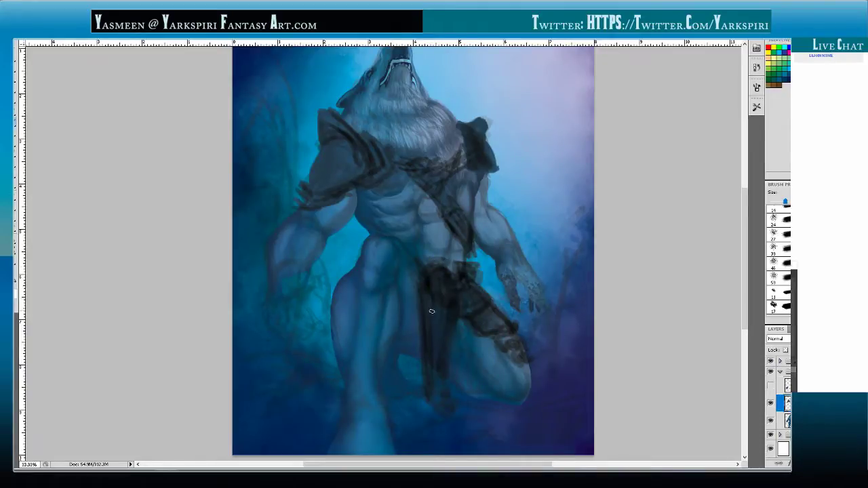
# Step: Darken and widen the hanging loincloth with long vertical folds down to its ragged lower hem
pyautogui.press('[')
pyautogui.press(']')
pyautogui.press(']')
pyautogui.press('[')
pyautogui.press('[')
pyautogui.moveTo(426, 280)
pyautogui.mouseDown()
pyautogui.moveTo(415, 353)
pyautogui.moveTo(428, 340)
pyautogui.moveTo(423, 407)
pyautogui.moveTo(473, 416)
pyautogui.moveTo(441, 394)
pyautogui.moveTo(471, 412)
pyautogui.moveTo(450, 405)
pyautogui.moveTo(459, 311)
pyautogui.mouseUp()
pyautogui.moveTo(459, 311)
pyautogui.mouseDown()
pyautogui.moveTo(462, 399)
pyautogui.moveTo(494, 415)
pyautogui.moveTo(465, 316)
pyautogui.moveTo(467, 392)
pyautogui.mouseUp()
pyautogui.moveTo(467, 392); pyautogui.dragTo(465, 339)
pyautogui.press(']')
pyautogui.press(']')
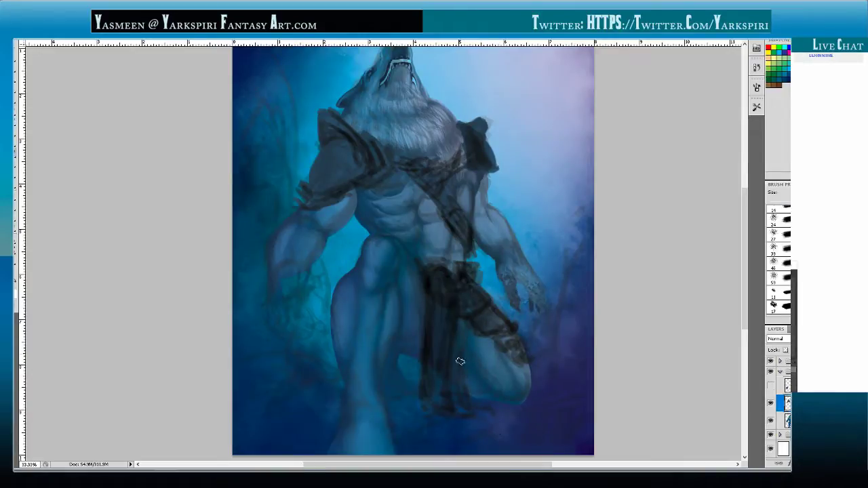
# Step: Sketch dark straps below the thigh plates and a dark guard on the knee of the bent leg with a smaller brush
pyautogui.press('[')
pyautogui.press('[')
pyautogui.moveTo(473, 349); pyautogui.dragTo(483, 338)
pyautogui.press('[')
pyautogui.press('[')
pyautogui.press('[')
pyautogui.moveTo(495, 404)
pyautogui.mouseDown()
pyautogui.moveTo(523, 406)
pyautogui.moveTo(529, 389)
pyautogui.moveTo(523, 402)
pyautogui.moveTo(500, 402)
pyautogui.moveTo(516, 382)
pyautogui.mouseUp()
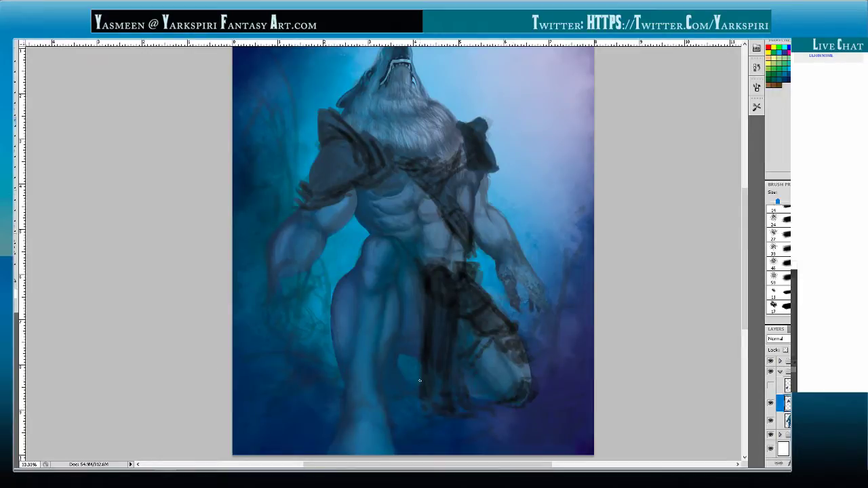
# Step: Load the armour layer's painted area as a selection to examine its silhouette, and deselect it
pyautogui.moveTo(578, 319)
pyautogui.mouseDown()
pyautogui.moveTo(606, 349)
pyautogui.moveTo(607, 375)
pyautogui.mouseUp()
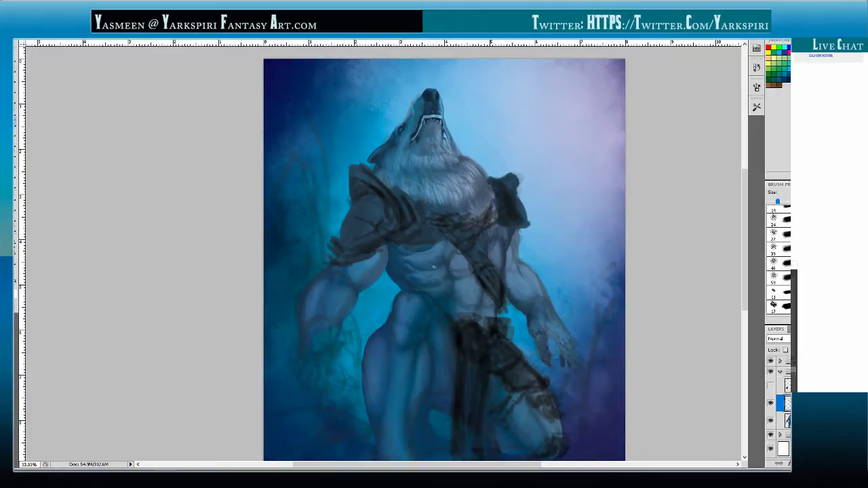
pyautogui.moveTo(519, 242); pyautogui.dragTo(513, 220)
pyautogui.moveTo(641, 308); pyautogui.dragTo(620, 299)
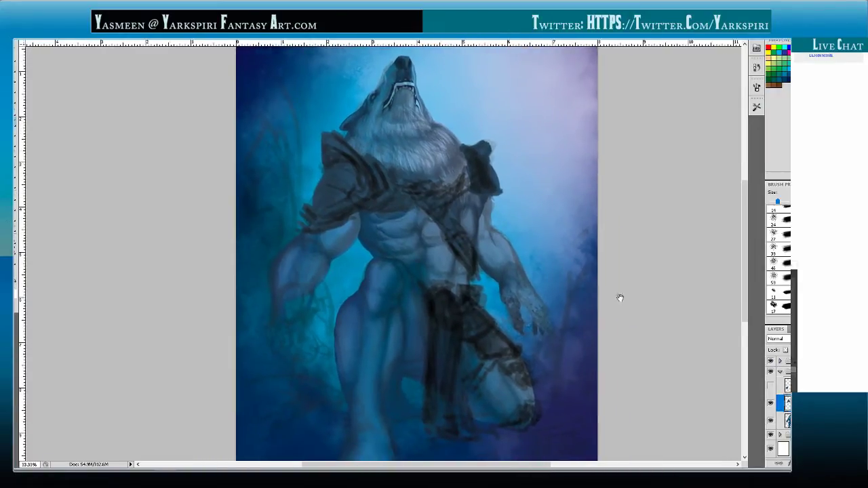
pyautogui.keyDown('ctrl'); pyautogui.click(786, 404); pyautogui.keyUp('ctrl')
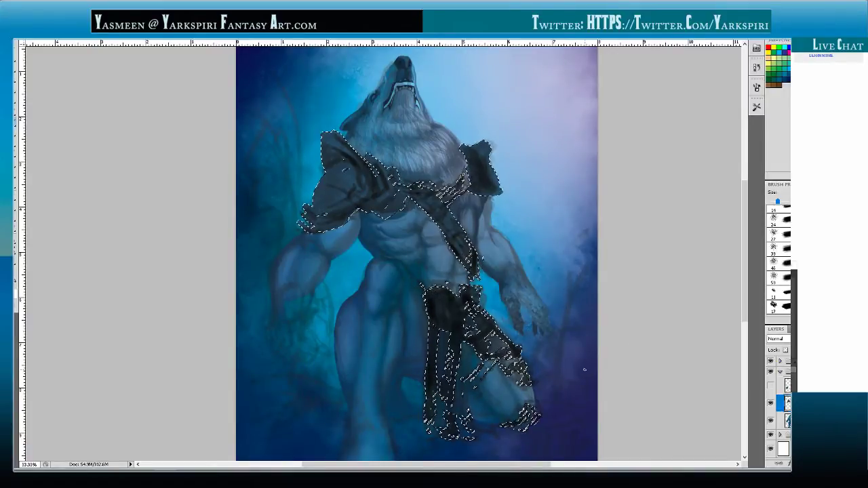
pyautogui.hotkey('ctrl', 'd')
pyautogui.moveTo(555, 371); pyautogui.dragTo(562, 376)
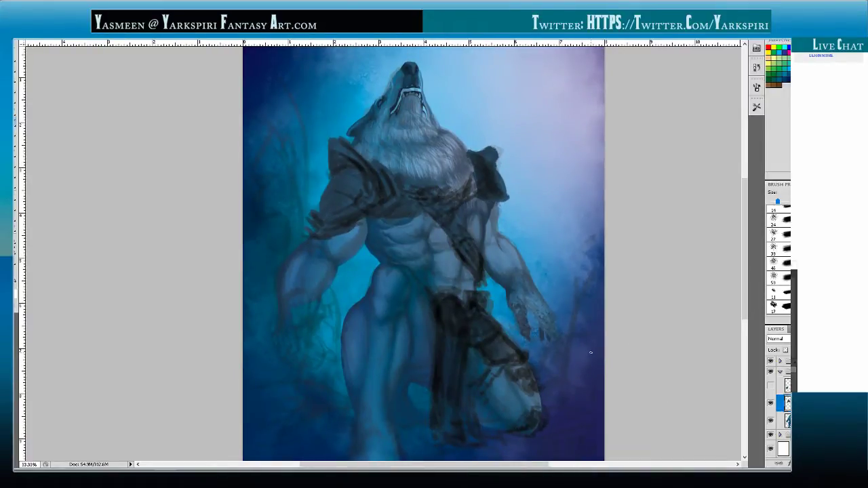
# Step: Create another new layer above the dark armour layer and enlarge the brush for colouring
pyautogui.hotkey('ctrl', 'shift', 'n')
pyautogui.press('Return')
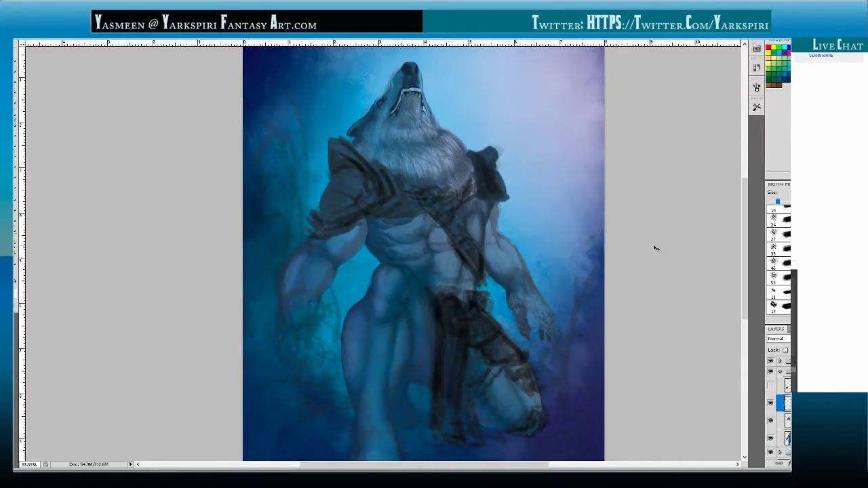
pyautogui.hotkey('ctrl', '-')
pyautogui.hotkey('ctrl', '+')
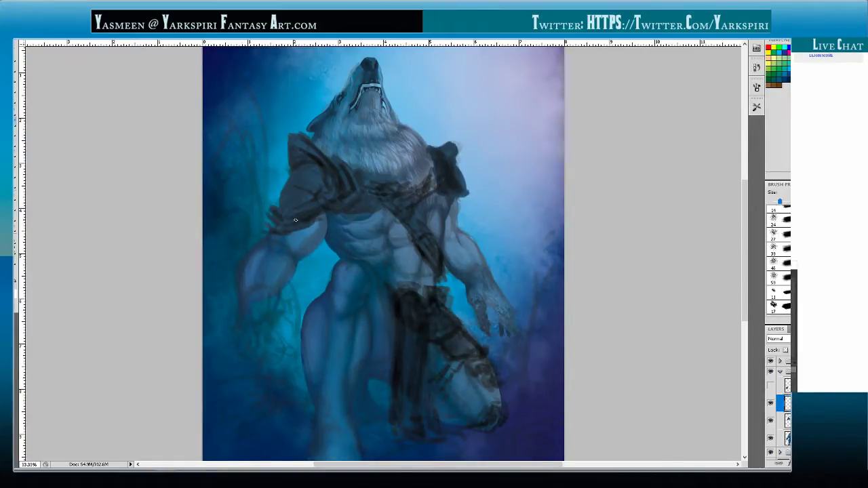
pyautogui.press(']')
pyautogui.press(']')
pyautogui.press(']')
pyautogui.press(']')
pyautogui.moveTo(287, 200); pyautogui.dragTo(302, 171)
pyautogui.hotkey('ctrl', 'z')
pyautogui.moveTo(296, 172); pyautogui.dragTo(277, 213)
pyautogui.hotkey('ctrl', 'z')
# Step: Paint the left-hand shoulder plate orange-brown, and colour its raised collar guard to match with a smaller brush
pyautogui.moveTo(304, 171)
pyautogui.mouseDown()
pyautogui.moveTo(294, 204)
pyautogui.moveTo(309, 191)
pyautogui.moveTo(296, 198)
pyautogui.moveTo(306, 178)
pyautogui.moveTo(316, 184)
pyautogui.moveTo(288, 196)
pyautogui.moveTo(306, 179)
pyautogui.moveTo(291, 207)
pyautogui.moveTo(325, 188)
pyautogui.mouseUp()
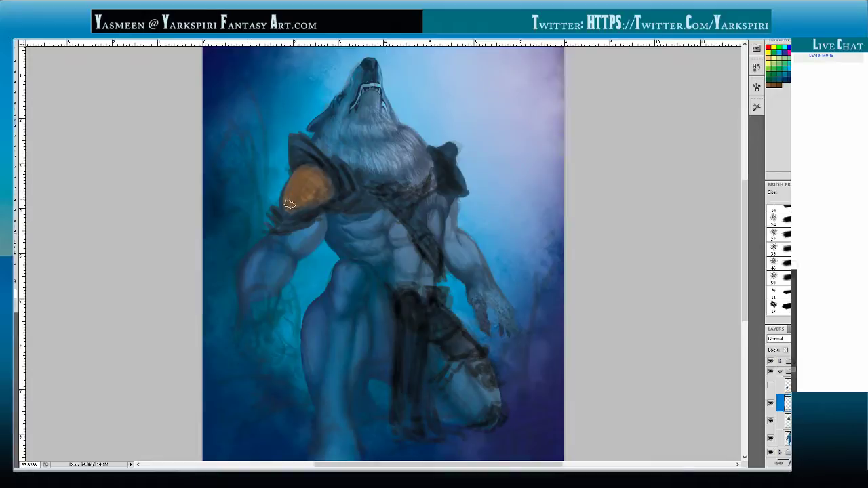
pyautogui.press('[')
pyautogui.press('[')
pyautogui.press('[')
pyautogui.moveTo(294, 165)
pyautogui.mouseDown()
pyautogui.moveTo(292, 138)
pyautogui.moveTo(297, 154)
pyautogui.moveTo(333, 171)
pyautogui.mouseUp()
pyautogui.moveTo(303, 139); pyautogui.dragTo(338, 180)
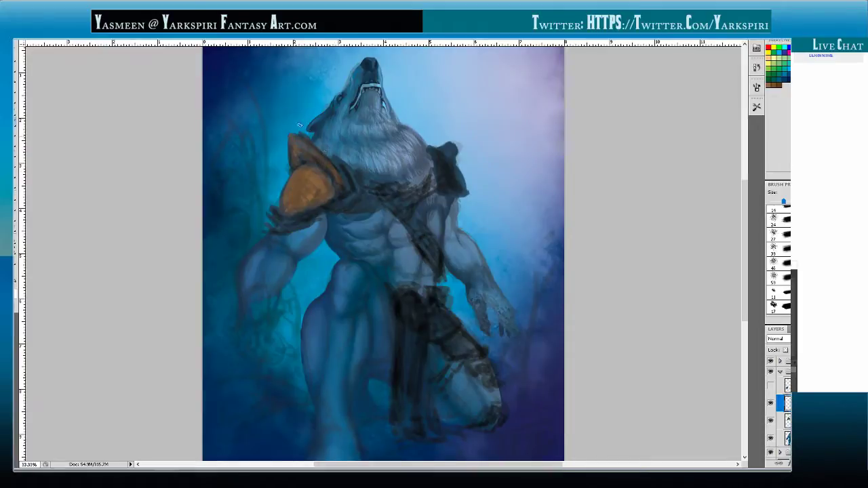
# Step: Paint the rims of the left-hand shoulder plate and its collar guard in sampled grey-brown tones with a smaller brush
pyautogui.press('[')
pyautogui.moveTo(270, 210); pyautogui.dragTo(285, 217)
pyautogui.keyDown('alt'); pyautogui.click(303, 162); pyautogui.keyUp('alt')
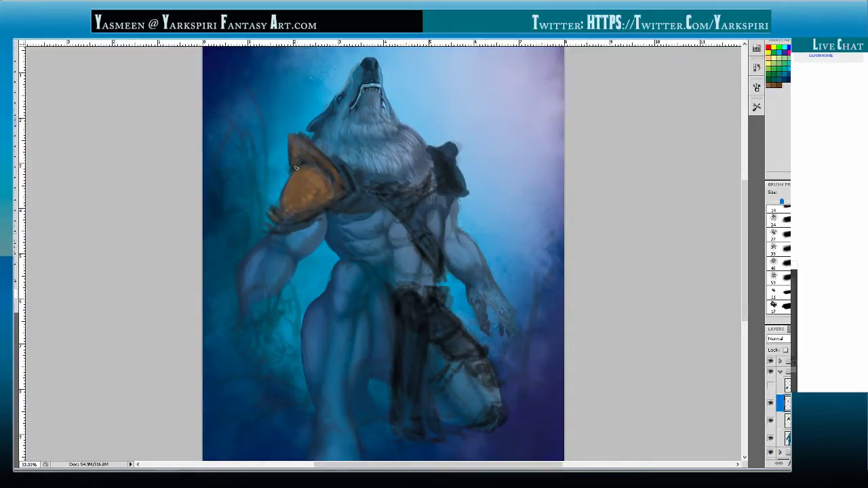
pyautogui.moveTo(298, 168)
pyautogui.mouseDown()
pyautogui.moveTo(331, 181)
pyautogui.moveTo(307, 154)
pyautogui.moveTo(334, 183)
pyautogui.moveTo(330, 198)
pyautogui.moveTo(281, 214)
pyautogui.moveTo(323, 190)
pyautogui.moveTo(303, 195)
pyautogui.moveTo(313, 194)
pyautogui.moveTo(285, 213)
pyautogui.moveTo(292, 220)
pyautogui.moveTo(280, 216)
pyautogui.moveTo(274, 212)
pyautogui.moveTo(286, 219)
pyautogui.moveTo(341, 199)
pyautogui.moveTo(288, 221)
pyautogui.mouseUp()
pyautogui.keyDown('alt'); pyautogui.click(313, 194); pyautogui.keyUp('alt')
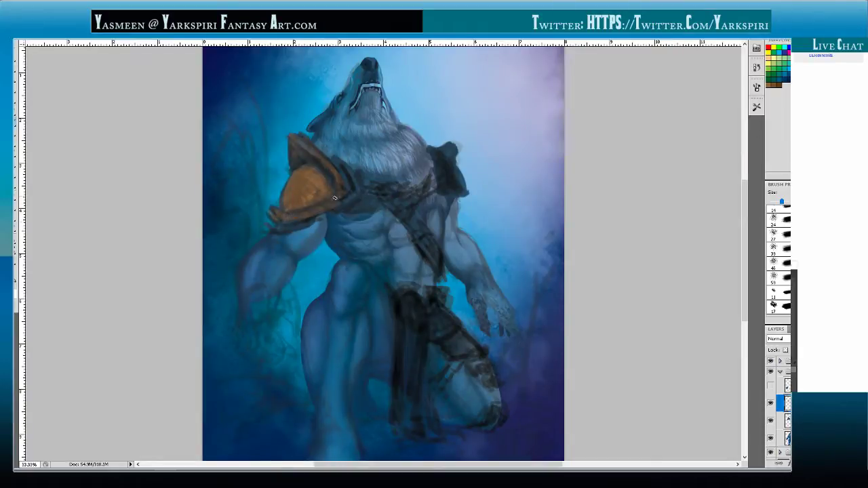
pyautogui.moveTo(338, 199); pyautogui.dragTo(326, 210)
pyautogui.moveTo(272, 222)
pyautogui.mouseDown()
pyautogui.moveTo(301, 223)
pyautogui.moveTo(271, 232)
pyautogui.mouseUp()
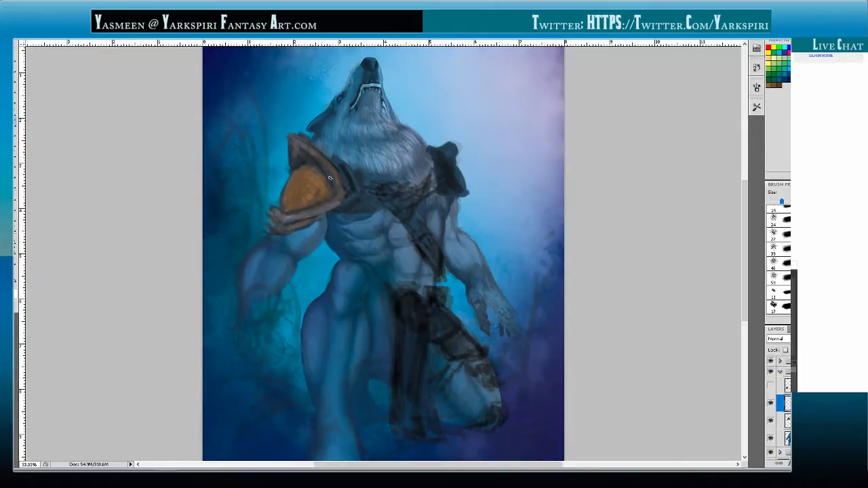
# Step: Colour the bands between the left-hand shoulder plate and chest grey-brown, and paint the crossed chest straps orange-brown
pyautogui.click(292, 210)
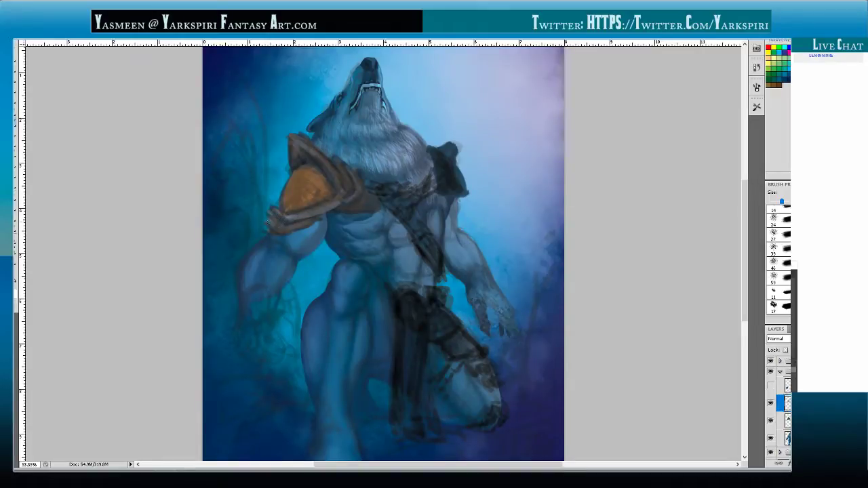
pyautogui.moveTo(306, 227); pyautogui.dragTo(322, 221)
pyautogui.keyDown('alt'); pyautogui.click(288, 217); pyautogui.keyUp('alt')
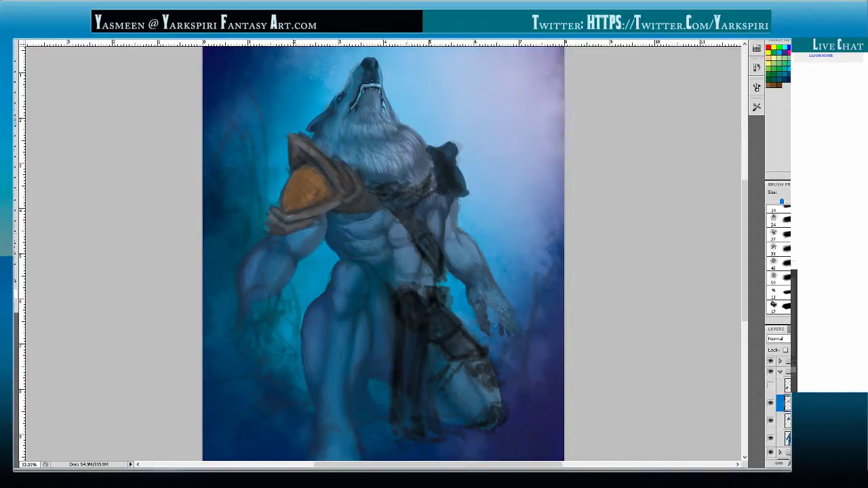
pyautogui.moveTo(407, 198)
pyautogui.mouseDown()
pyautogui.moveTo(384, 201)
pyautogui.moveTo(396, 201)
pyautogui.moveTo(371, 183)
pyautogui.moveTo(411, 199)
pyautogui.moveTo(423, 193)
pyautogui.moveTo(406, 202)
pyautogui.moveTo(429, 184)
pyautogui.moveTo(406, 206)
pyautogui.moveTo(420, 199)
pyautogui.moveTo(408, 220)
pyautogui.moveTo(403, 215)
pyautogui.moveTo(427, 245)
pyautogui.moveTo(424, 256)
pyautogui.moveTo(434, 258)
pyautogui.moveTo(425, 234)
pyautogui.moveTo(438, 276)
pyautogui.mouseUp()
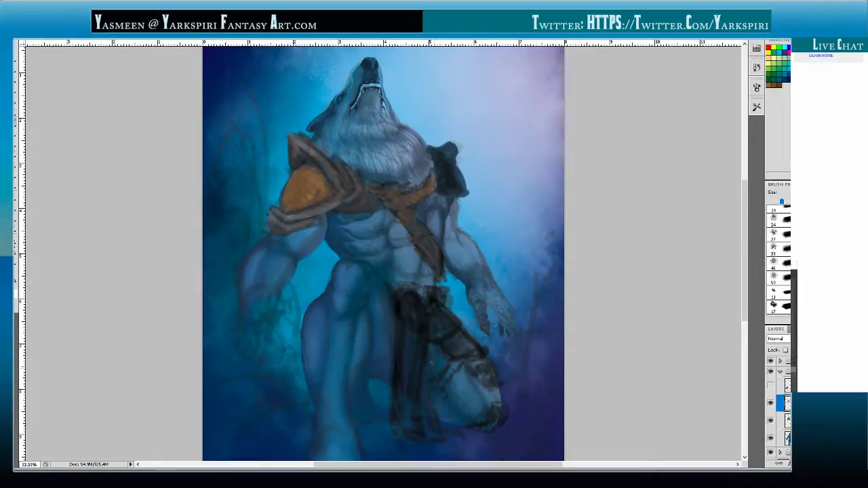
# Step: Block in the hanging loincloth with long vertical green strokes over its dark base
pyautogui.moveTo(433, 355); pyautogui.dragTo(428, 435)
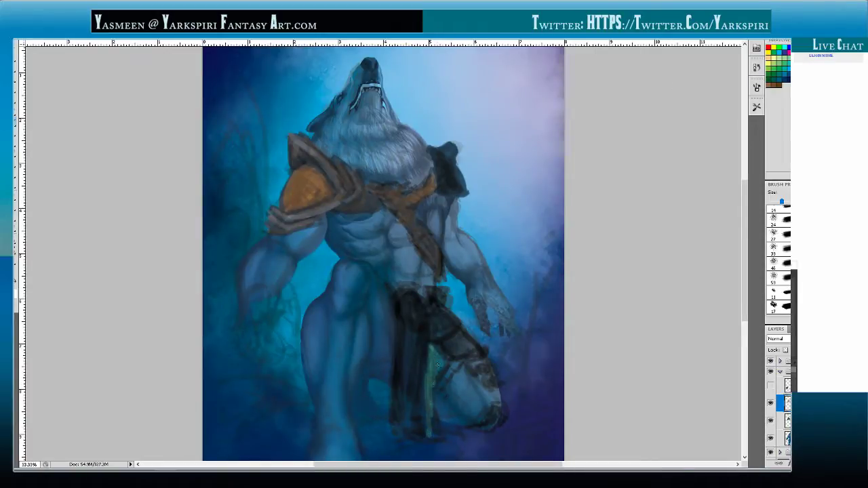
pyautogui.moveTo(442, 347)
pyautogui.mouseDown()
pyautogui.moveTo(434, 434)
pyautogui.moveTo(445, 352)
pyautogui.moveTo(441, 359)
pyautogui.moveTo(432, 345)
pyautogui.moveTo(438, 439)
pyautogui.mouseUp()
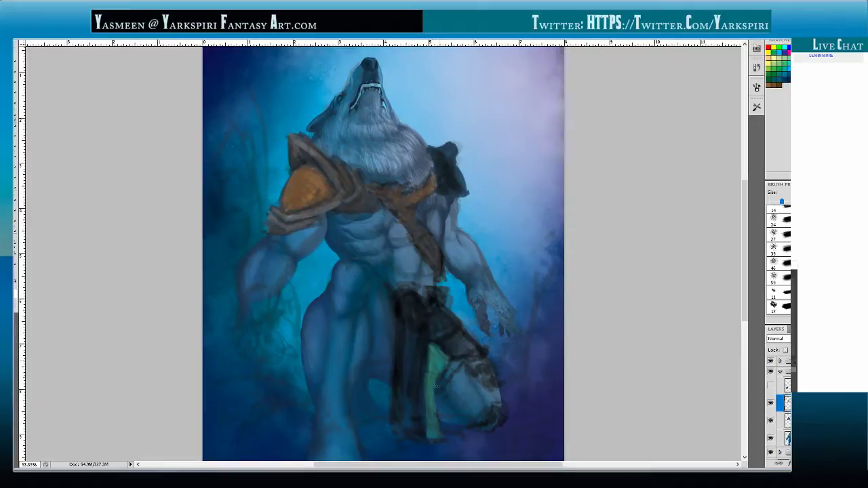
pyautogui.moveTo(421, 330); pyautogui.dragTo(427, 442)
pyautogui.moveTo(418, 379)
pyautogui.mouseDown()
pyautogui.moveTo(421, 436)
pyautogui.moveTo(400, 404)
pyautogui.moveTo(403, 437)
pyautogui.mouseUp()
pyautogui.moveTo(402, 329)
pyautogui.mouseDown()
pyautogui.moveTo(401, 395)
pyautogui.moveTo(400, 379)
pyautogui.moveTo(407, 388)
pyautogui.mouseUp()
pyautogui.moveTo(416, 330); pyautogui.dragTo(412, 401)
pyautogui.moveTo(419, 343); pyautogui.dragTo(399, 411)
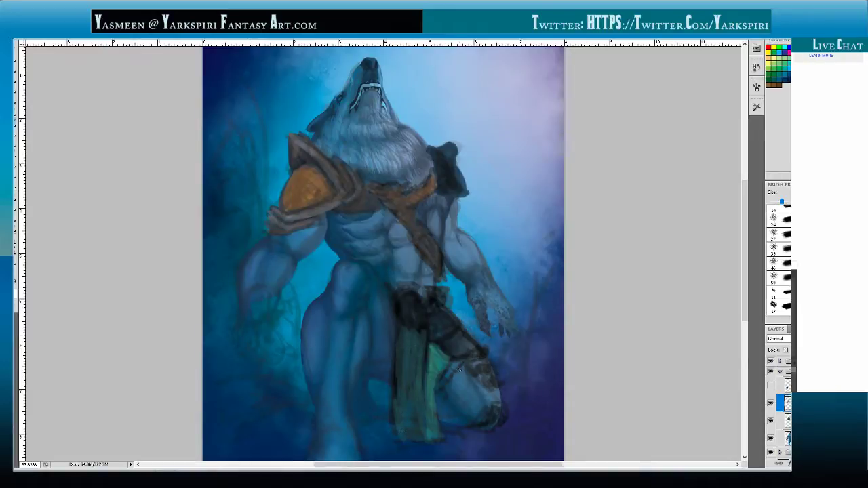
# Step: Even out the loincloth with sampled greens, shade its folds, and add brown to the thigh plates and knee guard
pyautogui.moveTo(441, 373)
pyautogui.mouseDown()
pyautogui.moveTo(415, 368)
pyautogui.moveTo(420, 343)
pyautogui.moveTo(414, 392)
pyautogui.moveTo(403, 340)
pyautogui.moveTo(396, 397)
pyautogui.mouseUp()
pyautogui.keyDown('alt'); pyautogui.click(437, 376); pyautogui.keyUp('alt')
pyautogui.keyDown('alt'); pyautogui.click(438, 375); pyautogui.keyUp('alt')
pyautogui.moveTo(403, 339); pyautogui.dragTo(395, 432)
pyautogui.moveTo(408, 407)
pyautogui.mouseDown()
pyautogui.moveTo(408, 436)
pyautogui.moveTo(416, 438)
pyautogui.mouseUp()
pyautogui.moveTo(419, 431); pyautogui.dragTo(421, 442)
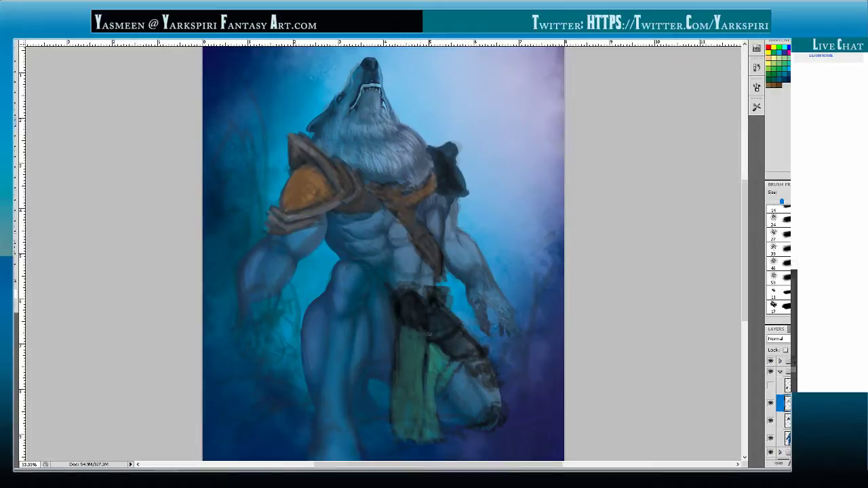
pyautogui.keyDown('alt'); pyautogui.click(426, 370); pyautogui.keyUp('alt')
pyautogui.moveTo(422, 381)
pyautogui.mouseDown()
pyautogui.moveTo(420, 404)
pyautogui.moveTo(427, 380)
pyautogui.mouseUp()
pyautogui.moveTo(428, 345)
pyautogui.mouseDown()
pyautogui.moveTo(439, 385)
pyautogui.moveTo(437, 366)
pyautogui.mouseUp()
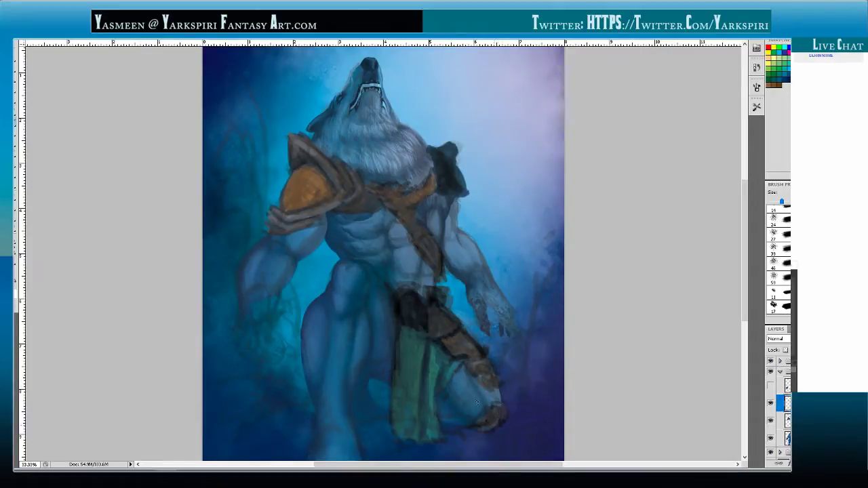
# Step: Paint the round belt piece above the loincloth dark brown and warm the adjoining thigh plates with orange-brown
pyautogui.moveTo(406, 318); pyautogui.dragTo(420, 318)
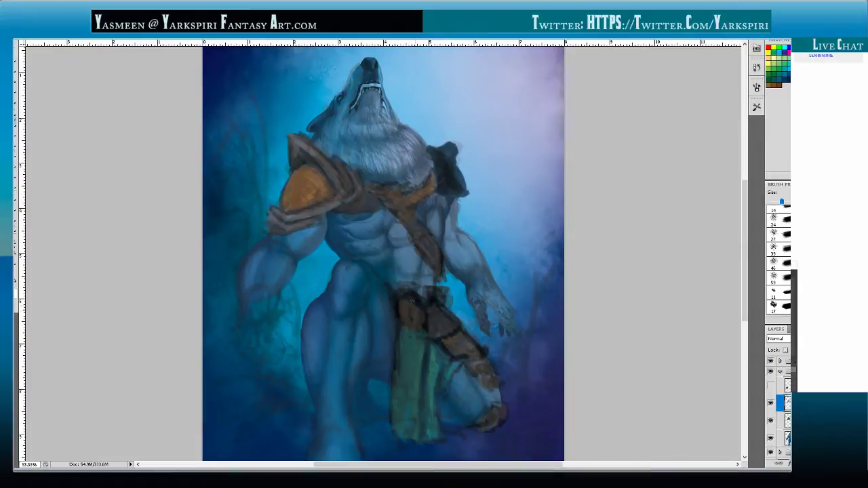
pyautogui.keyDown('alt'); pyautogui.click(288, 217); pyautogui.keyUp('alt')
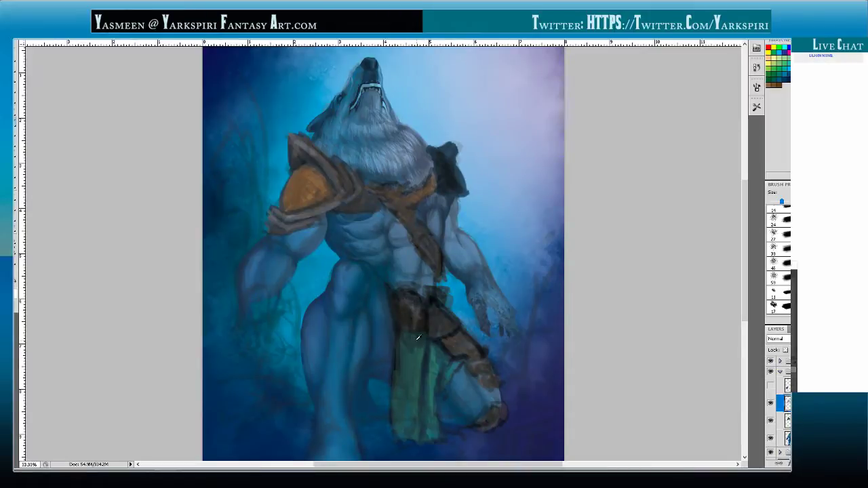
pyautogui.click(413, 306)
pyautogui.click(416, 307)
pyautogui.moveTo(432, 315); pyautogui.dragTo(431, 325)
pyautogui.moveTo(391, 306); pyautogui.dragTo(421, 304)
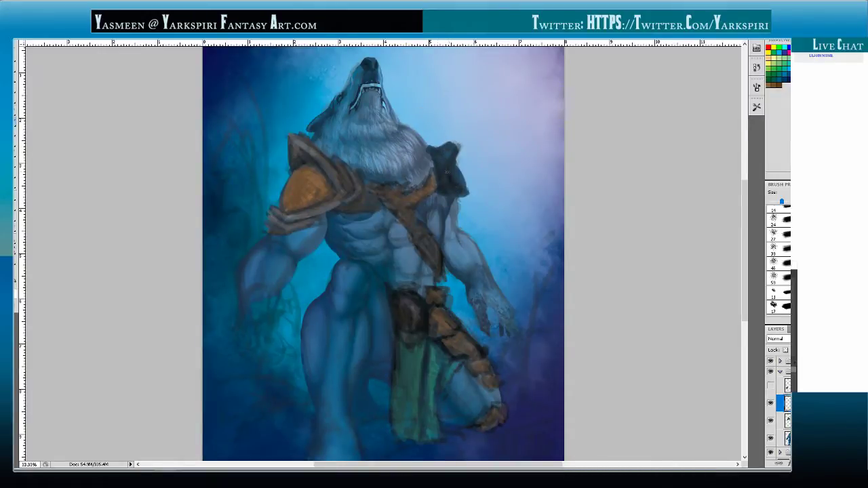
# Step: Extend the edge of the right-hand shoulder guard and paint over its dark base in brown sampled from the chest strap
pyautogui.moveTo(468, 180); pyautogui.dragTo(469, 191)
pyautogui.keyDown('alt'); pyautogui.click(428, 188); pyautogui.keyUp('alt')
pyautogui.moveTo(308, 196); pyautogui.dragTo(312, 195)
pyautogui.press(']')
pyautogui.press(']')
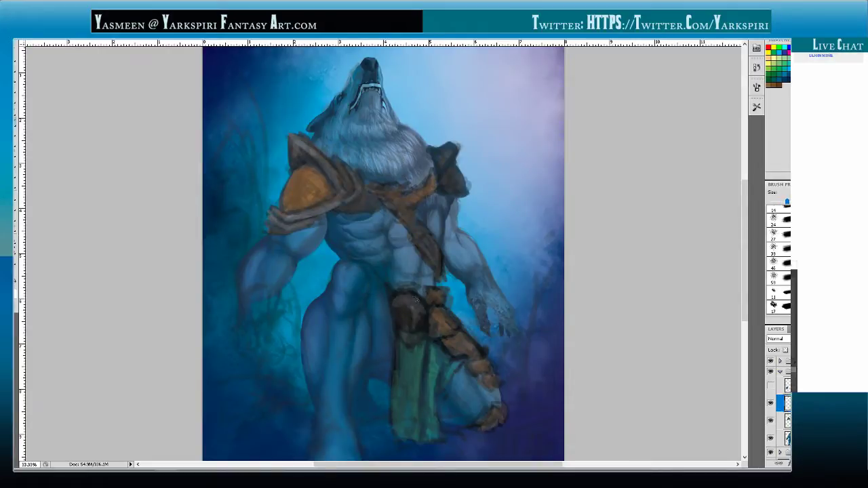
# Step: Detail the round belt piece with a smaller brush, adding a rim and central emblem, and tint the right-hand shoulder guard green
pyautogui.press('[')
pyautogui.press('[')
pyautogui.moveTo(400, 306)
pyautogui.mouseDown()
pyautogui.moveTo(425, 322)
pyautogui.moveTo(395, 308)
pyautogui.moveTo(421, 317)
pyautogui.moveTo(393, 311)
pyautogui.moveTo(400, 322)
pyautogui.moveTo(425, 327)
pyautogui.moveTo(400, 334)
pyautogui.moveTo(427, 304)
pyautogui.mouseUp()
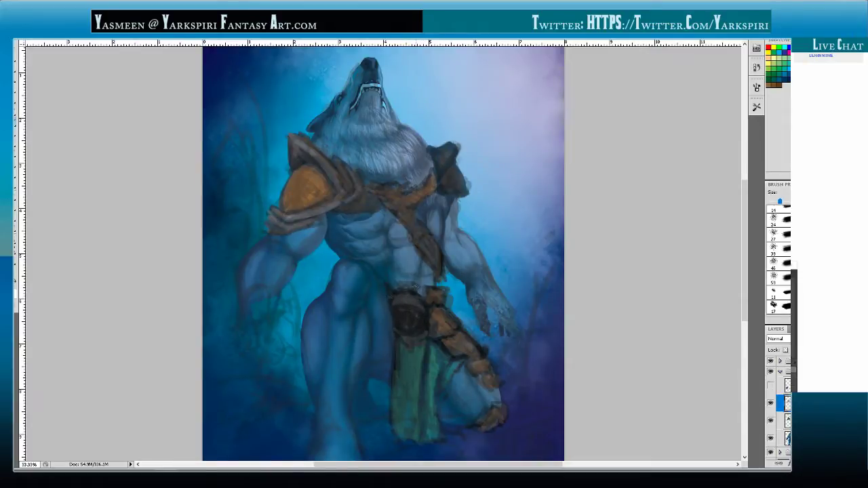
pyautogui.moveTo(395, 293); pyautogui.dragTo(422, 305)
pyautogui.click(406, 297)
pyautogui.keyDown('alt'); pyautogui.click(414, 355); pyautogui.keyUp('alt')
pyautogui.moveTo(404, 323); pyautogui.dragTo(407, 326)
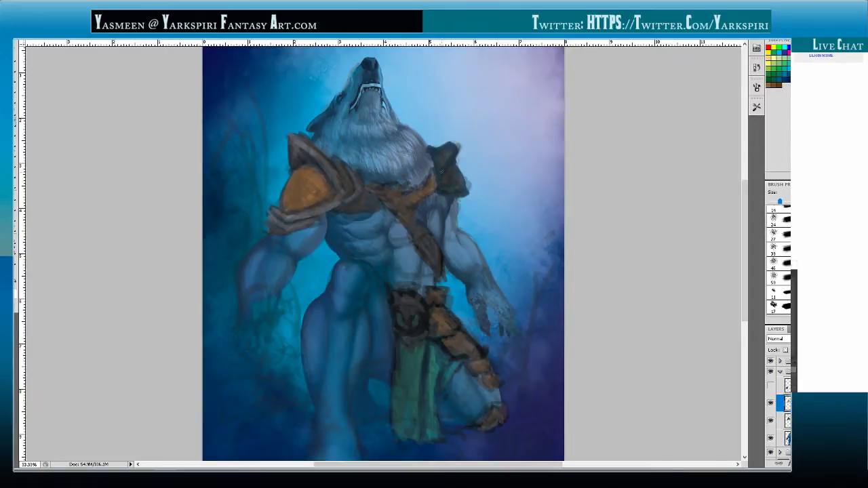
pyautogui.keyDown('alt'); pyautogui.click(436, 359); pyautogui.keyUp('alt')
# Step: Compare the painting with and without the armour colour layer, and paint a round brown guard on the left-hand wrist
pyautogui.hotkey('ctrl', '-')
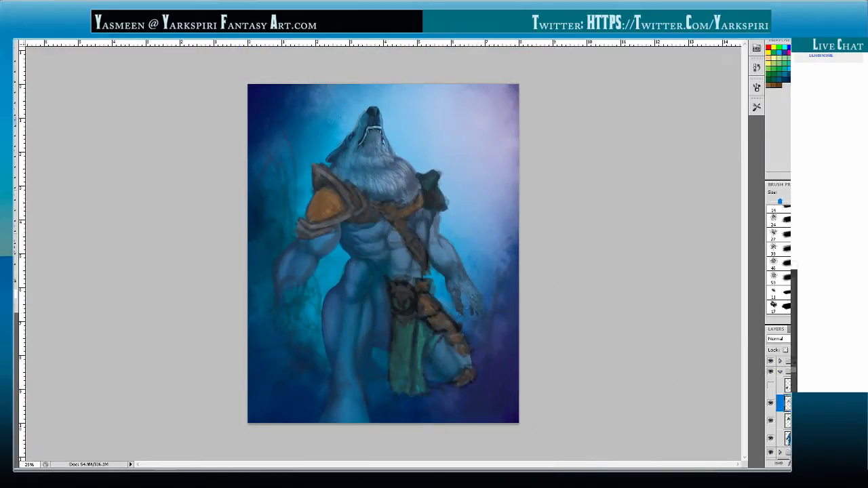
pyautogui.click(770, 403)
pyautogui.click(770, 404)
pyautogui.click(770, 403)
pyautogui.click(770, 403)
pyautogui.click(332, 208)
pyautogui.moveTo(285, 286)
pyautogui.mouseDown()
pyautogui.moveTo(299, 283)
pyautogui.moveTo(286, 281)
pyautogui.moveTo(272, 309)
pyautogui.moveTo(296, 298)
pyautogui.moveTo(280, 308)
pyautogui.moveTo(291, 309)
pyautogui.moveTo(289, 282)
pyautogui.moveTo(278, 302)
pyautogui.moveTo(298, 280)
pyautogui.mouseUp()
pyautogui.keyDown('alt'); pyautogui.click(353, 220); pyautogui.keyUp('alt')
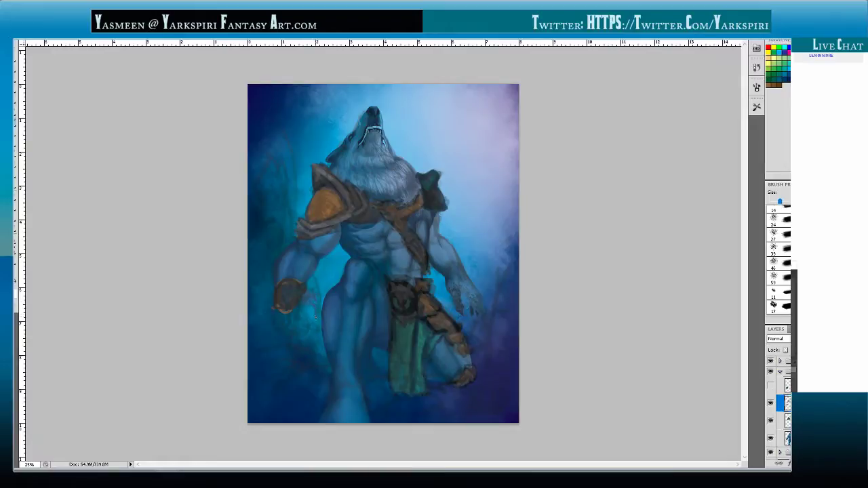
# Step: Paint dark brown thumb and finger coverings on the left-hand hand below the wrist guard
pyautogui.keyDown('alt'); pyautogui.click(286, 305); pyautogui.keyUp('alt')
pyautogui.moveTo(316, 301); pyautogui.dragTo(315, 322)
pyautogui.moveTo(305, 301); pyautogui.dragTo(314, 299)
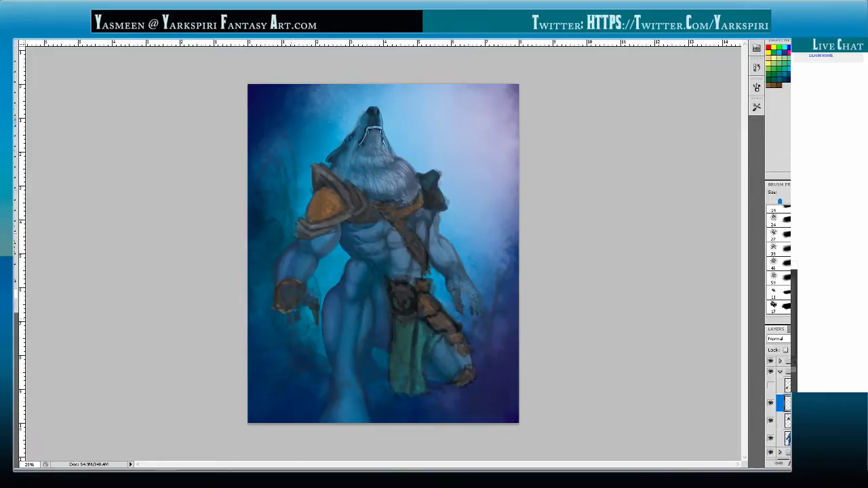
pyautogui.moveTo(294, 311); pyautogui.dragTo(294, 308)
pyautogui.moveTo(283, 315); pyautogui.dragTo(283, 326)
pyautogui.moveTo(285, 321); pyautogui.dragTo(273, 297)
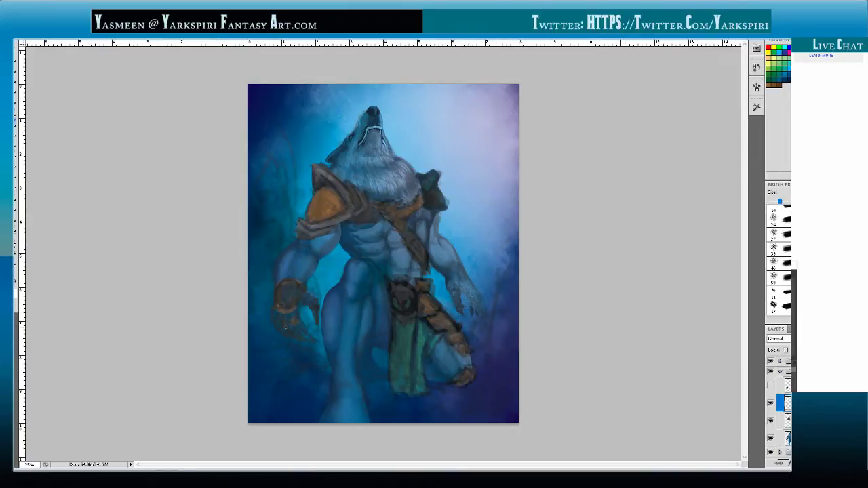
# Step: Outline the wrist guard in sampled brown and extend the armour up the left-hand forearm with banded strokes
pyautogui.moveTo(286, 328)
pyautogui.mouseDown()
pyautogui.moveTo(284, 303)
pyautogui.moveTo(279, 325)
pyautogui.mouseUp()
pyautogui.moveTo(275, 280); pyautogui.dragTo(300, 278)
pyautogui.keyDown('alt'); pyautogui.click(277, 305); pyautogui.keyUp('alt')
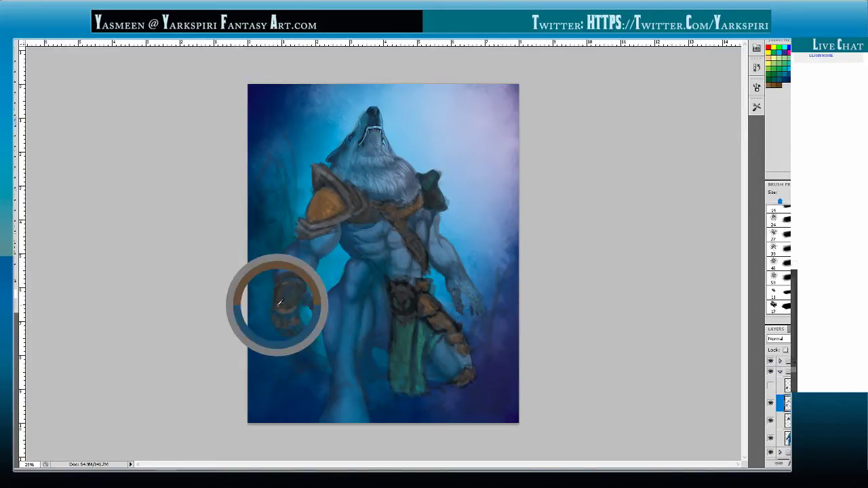
pyautogui.moveTo(277, 305); pyautogui.dragTo(279, 286)
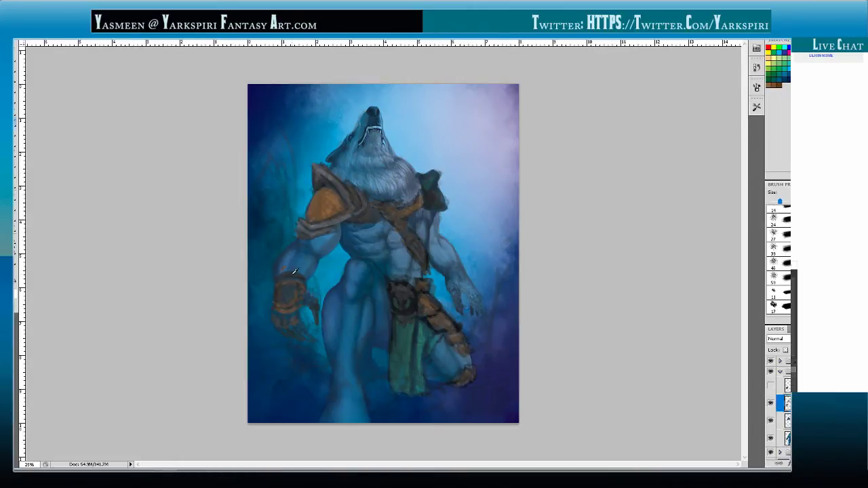
pyautogui.moveTo(282, 271); pyautogui.dragTo(290, 264)
pyautogui.press('b')
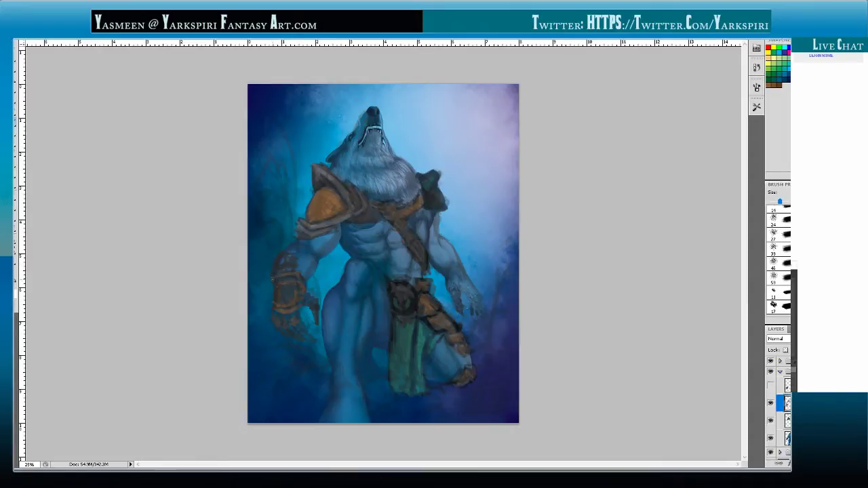
pyautogui.moveTo(272, 271)
pyautogui.mouseDown()
pyautogui.moveTo(295, 269)
pyautogui.moveTo(296, 259)
pyautogui.mouseUp()
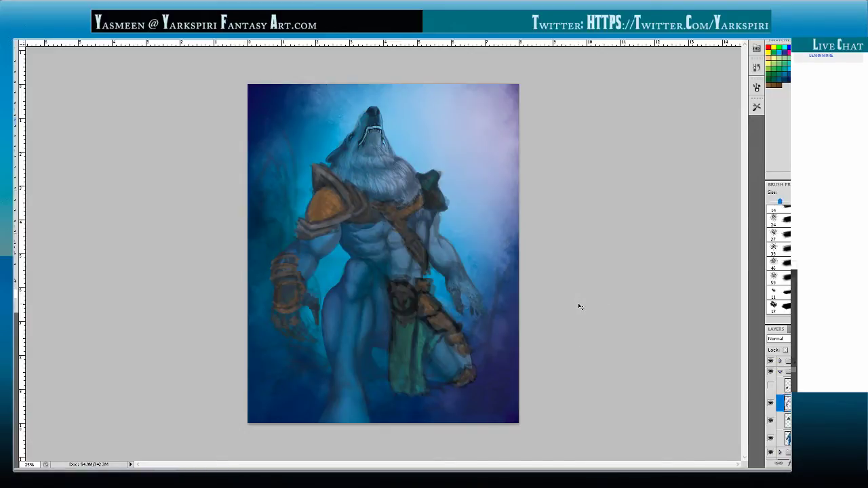
# Step: Check the armour colour and dark armour layers by toggling their visibility, and merge the two layers into one
pyautogui.hotkey('ctrl', '-')
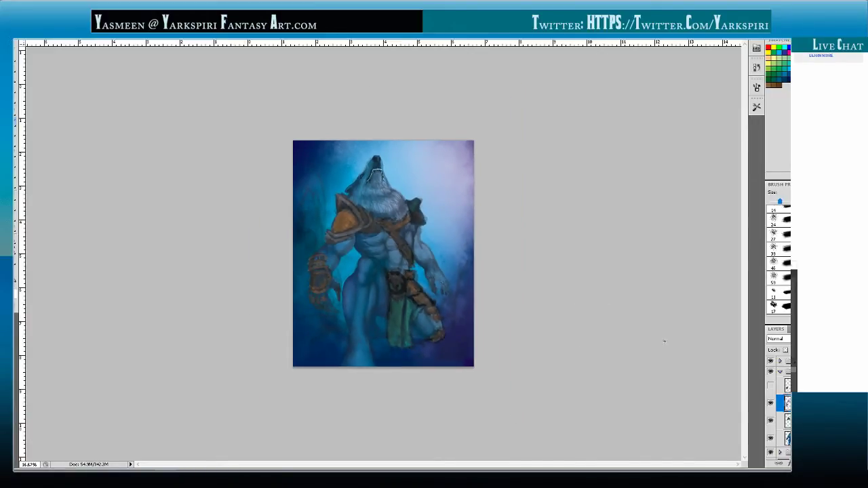
pyautogui.click(770, 403)
pyautogui.click(770, 402)
pyautogui.click(770, 421)
pyautogui.click(770, 421)
pyautogui.keyDown('shift'); pyautogui.click(784, 420); pyautogui.keyUp('shift')
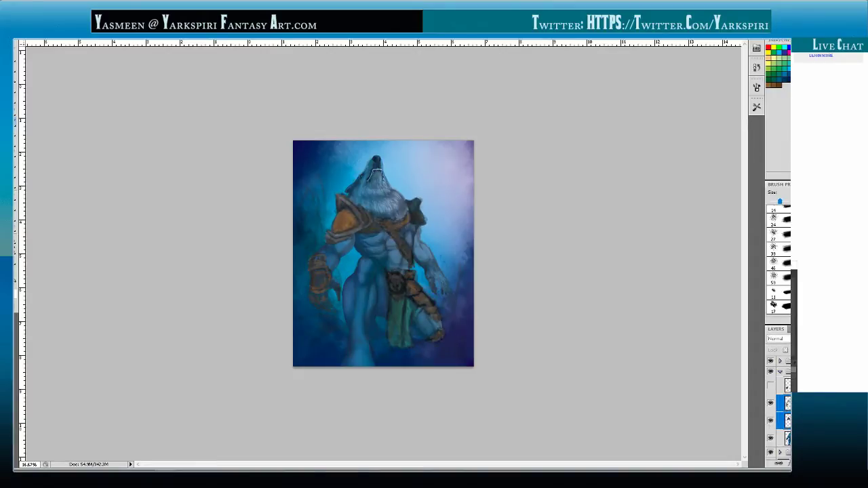
pyautogui.hotkey('ctrl', 'e')
# Step: Compare the painting with the merged armour layer and the top layer group shown and hidden
pyautogui.click(771, 403)
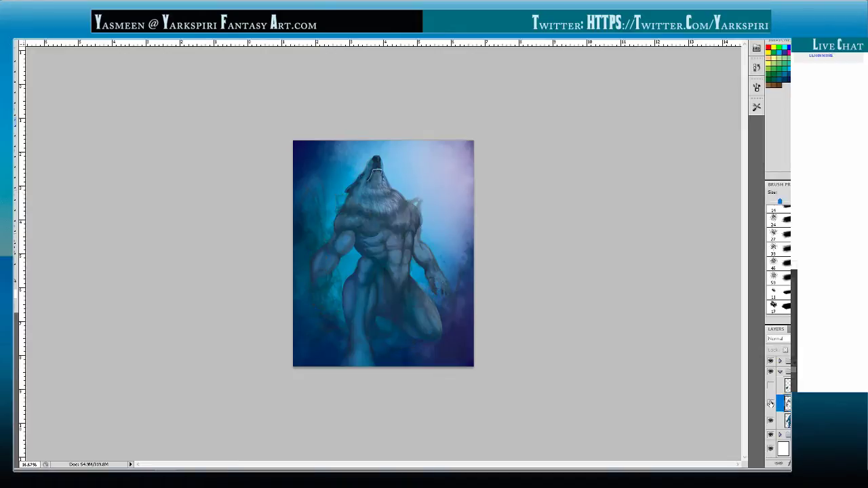
pyautogui.click(770, 402)
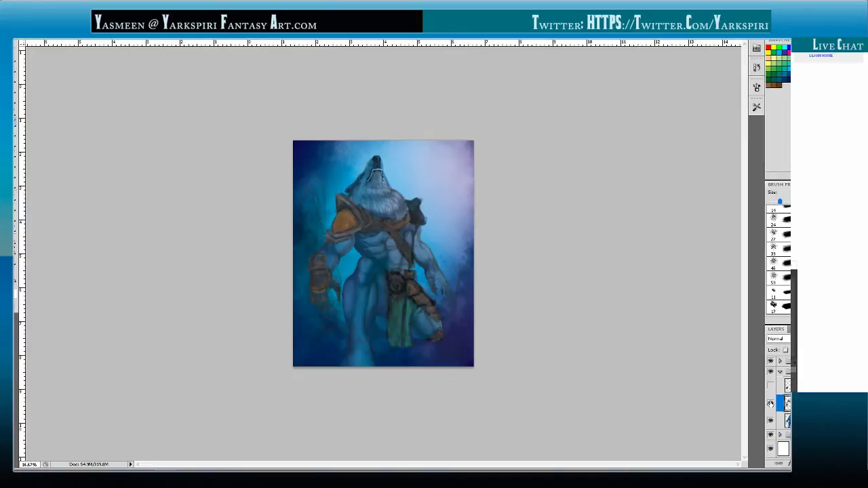
pyautogui.click(769, 367)
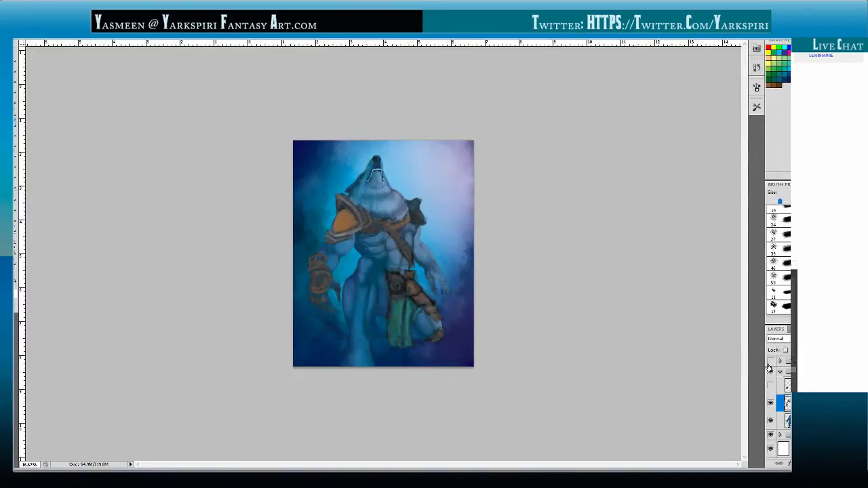
pyautogui.click(770, 404)
pyautogui.click(770, 404)
pyautogui.click(770, 404)
pyautogui.click(769, 404)
pyautogui.hotkey('ctrl', '+')
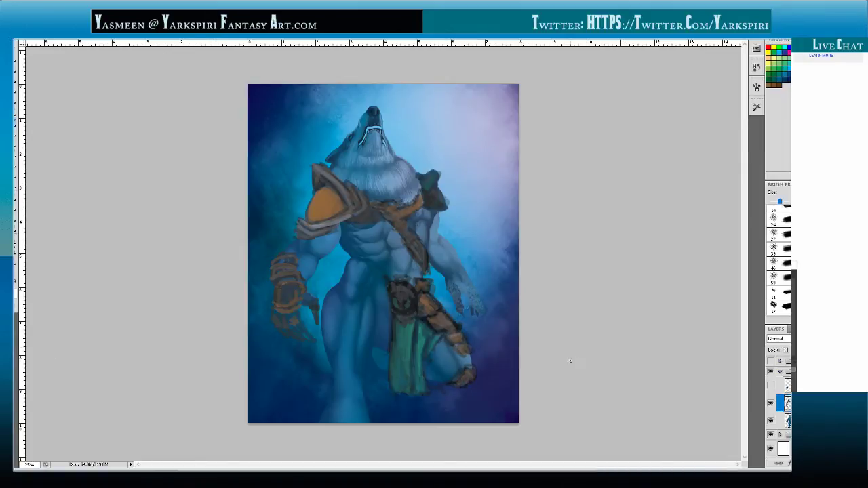
pyautogui.click(770, 361)
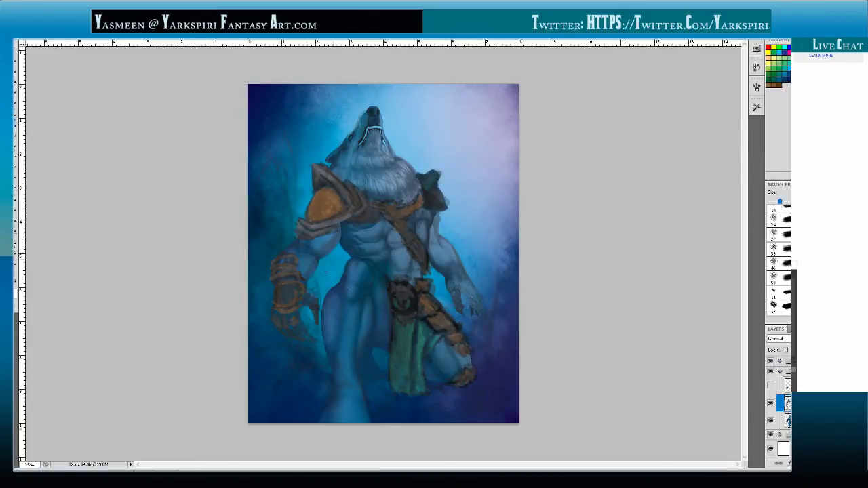
# Step: Raise the opacity of the top layer group to strengthen its sketch lines, and hide the group after comparing
pyautogui.click(787, 361)
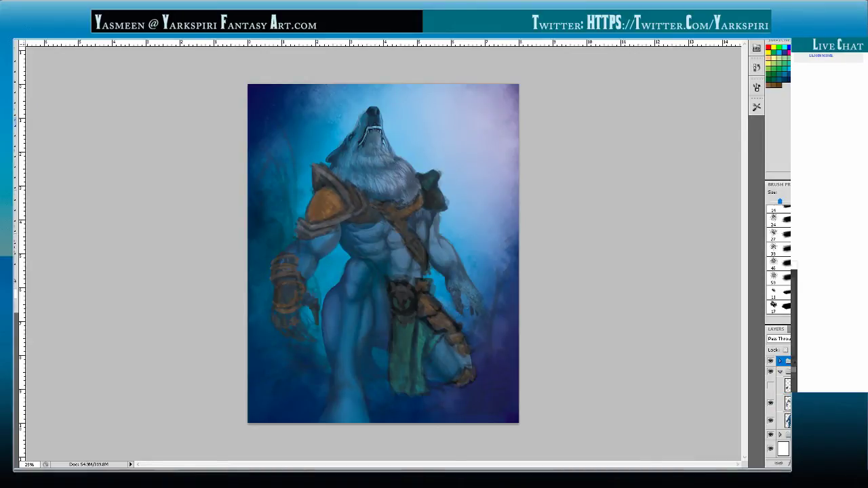
pyautogui.moveTo(810, 348); pyautogui.dragTo(831, 348)
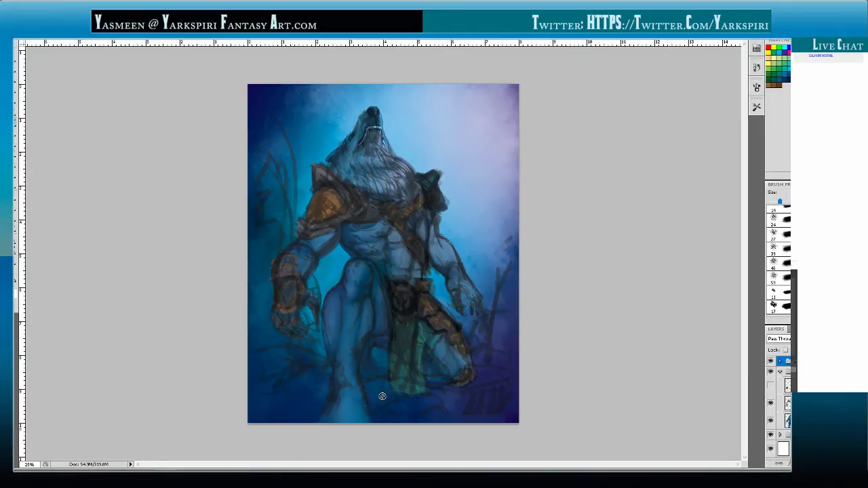
pyautogui.click(770, 360)
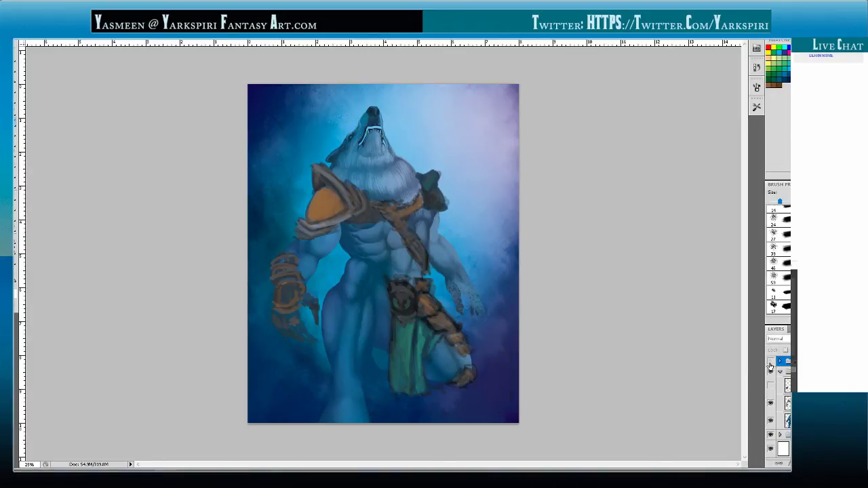
pyautogui.click(770, 361)
pyautogui.click(770, 361)
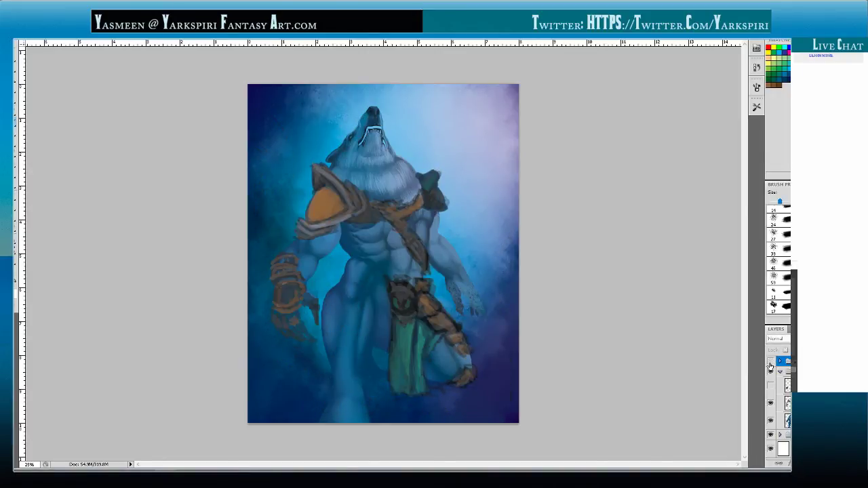